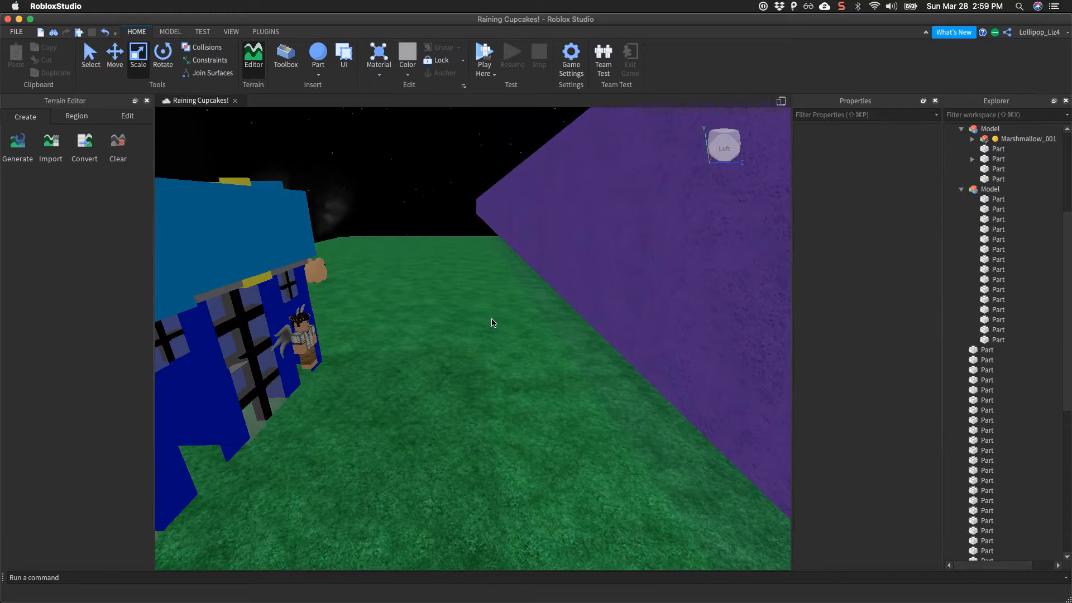
- Insert a cylinder part at the existing campfire in the grass field
key(w)
mouse_move(492, 322)
right_down()
mouse_move(483, 318)
mouse_move(489, 336)
right_up()
key(w)
key(w)
key(s)
key(w)
key(s)
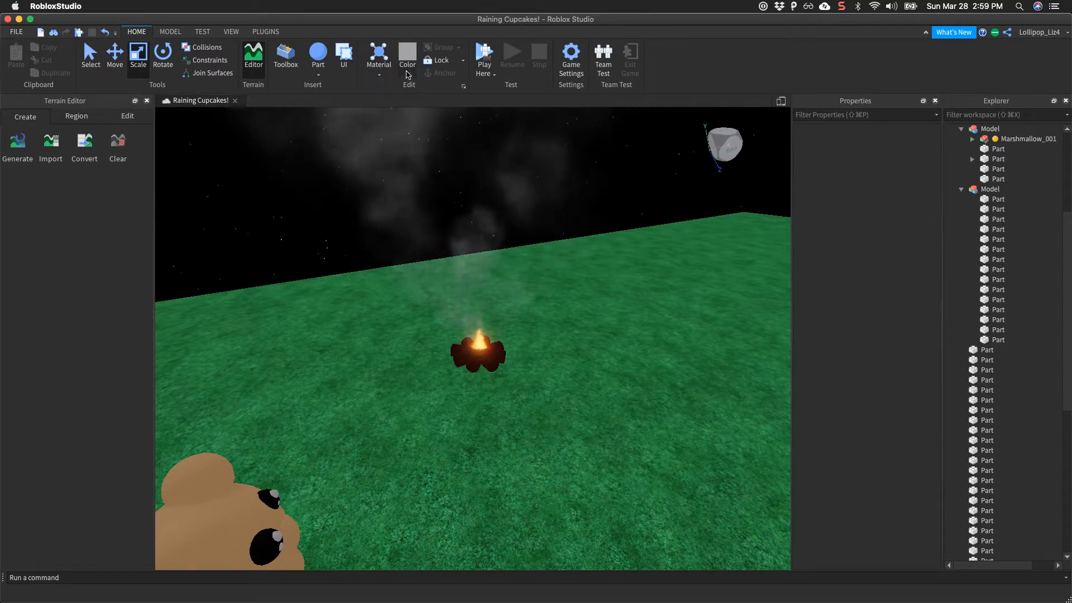
click(318, 75)
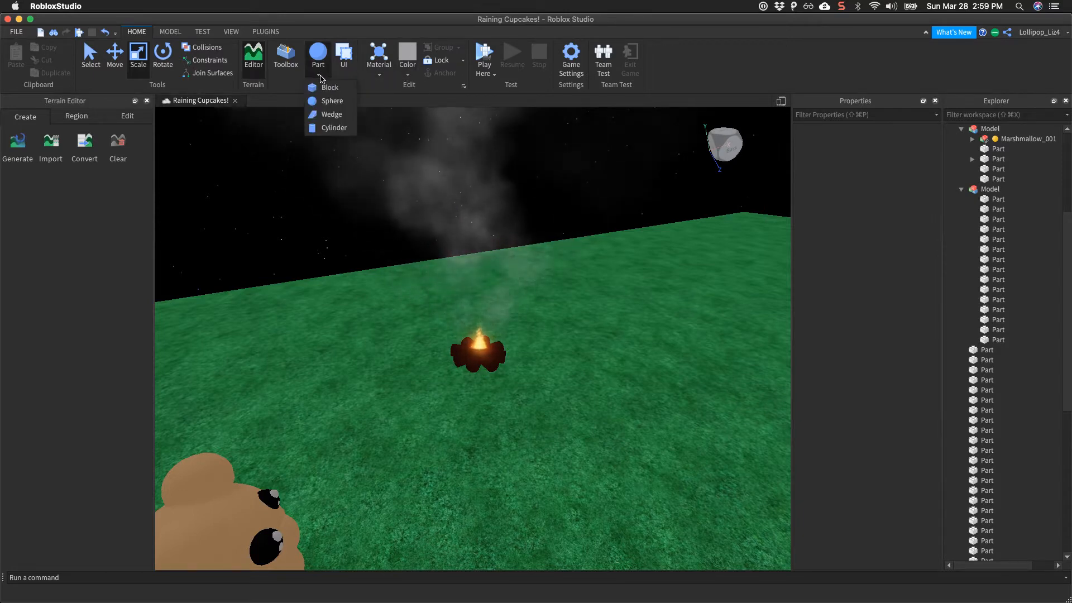
click(327, 129)
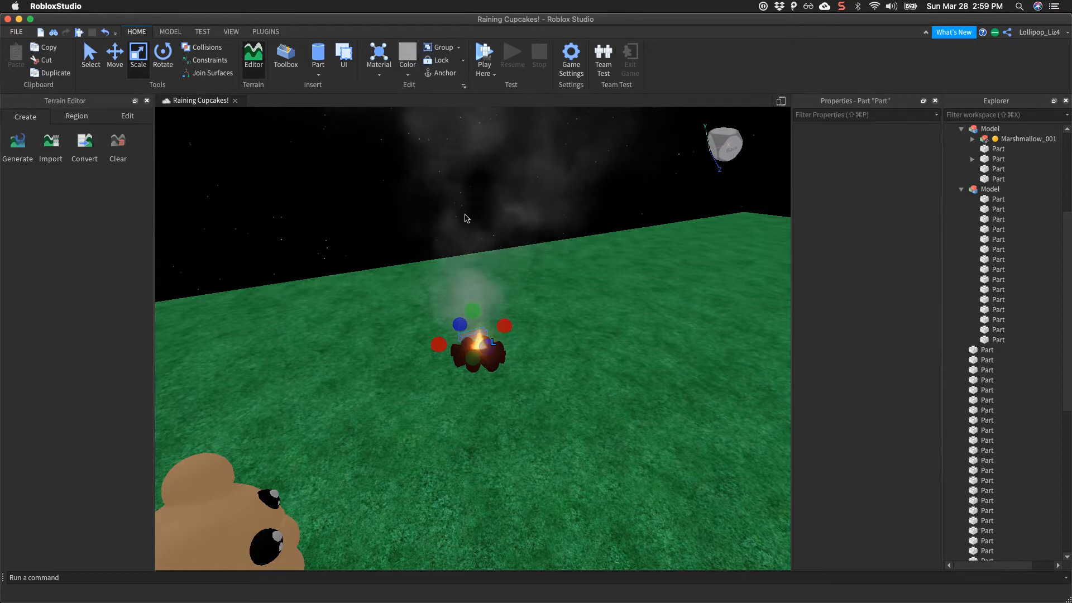
- Move the cylinder away from the campfire along the X axis, to an X position of about 165
key(super+2)
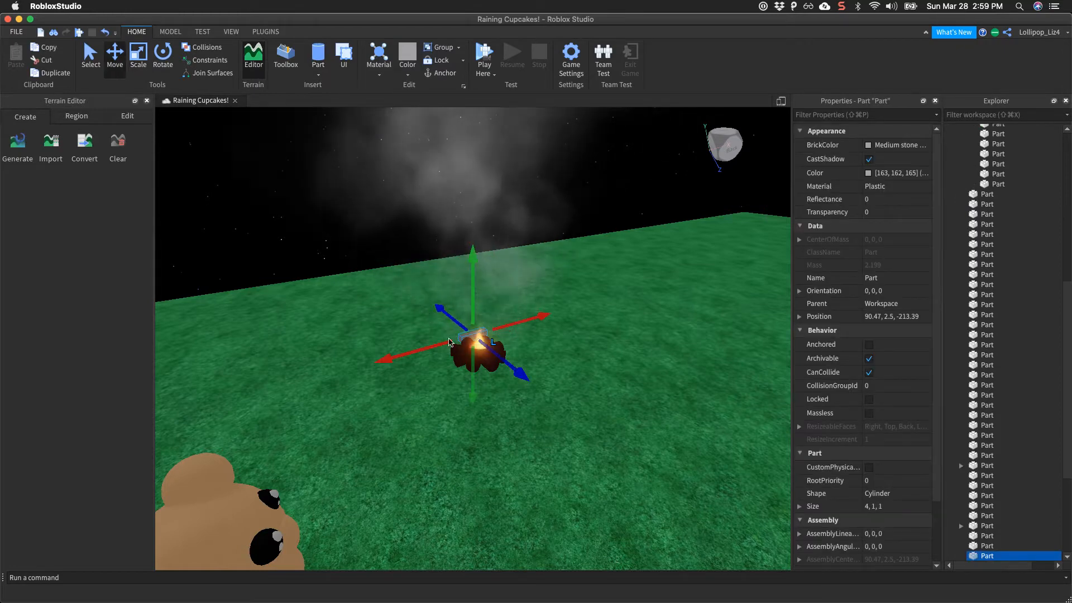
drag(416, 350, 709, 278)
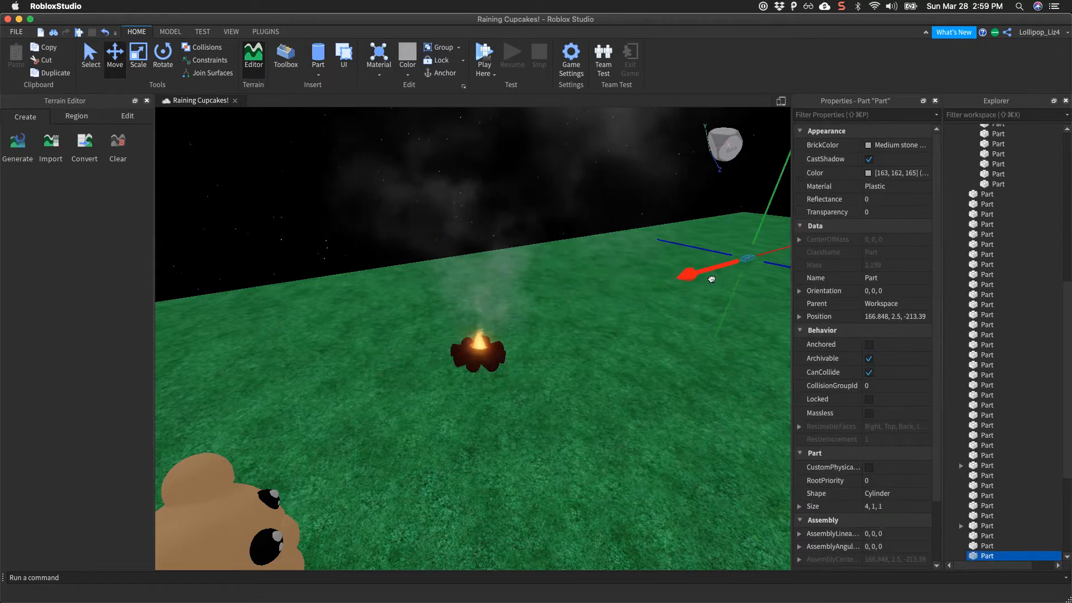
key(f)
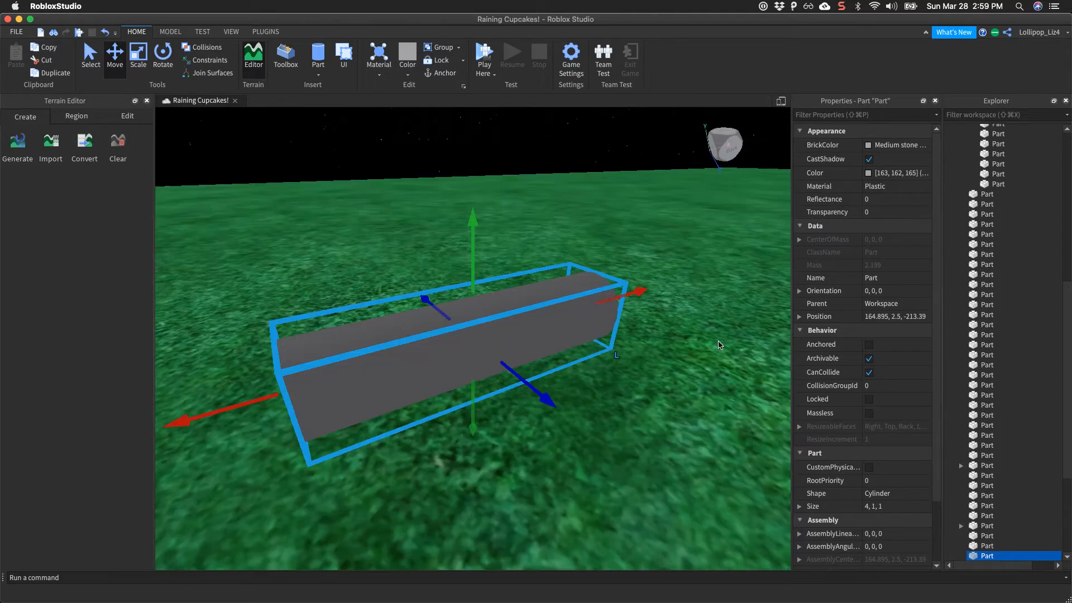
- Colour the cylinder Cocoa and set its material to Neon
scroll(707, 358, down, 10)
right_drag(707, 358, 707, 358)
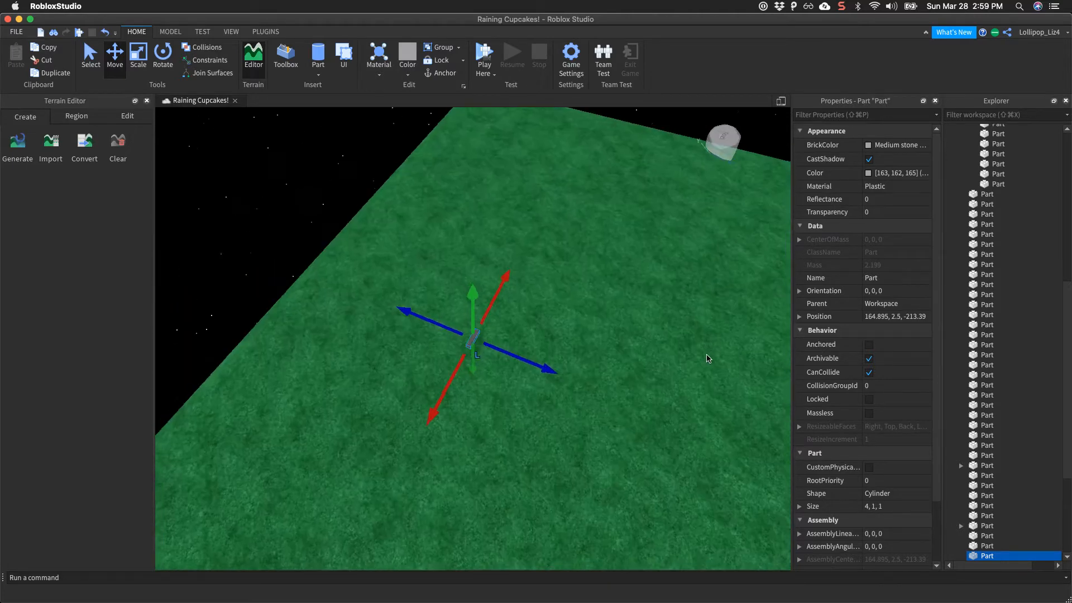
click(407, 61)
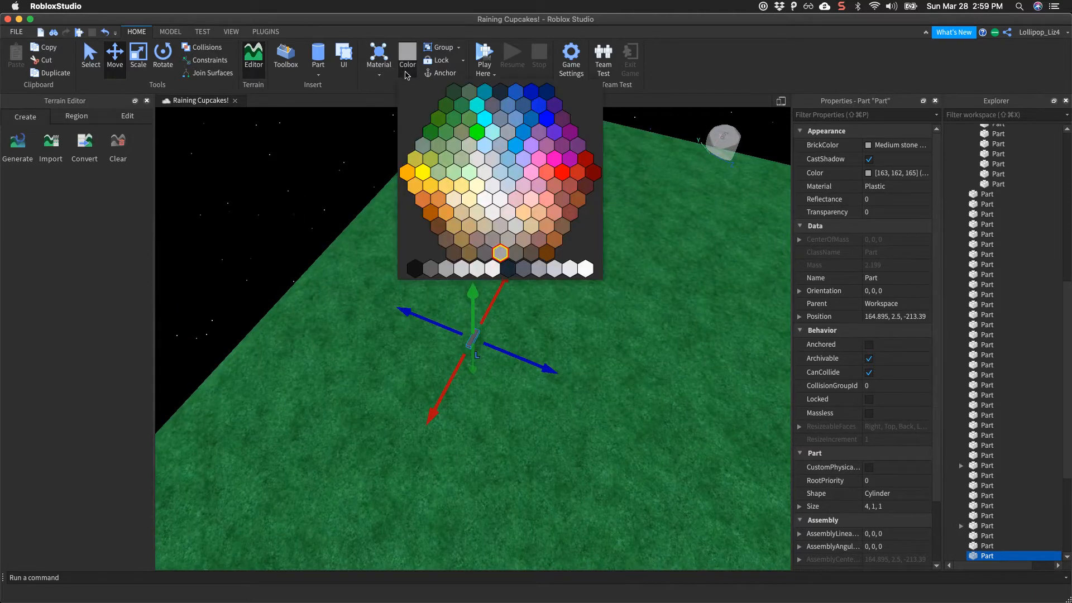
click(585, 187)
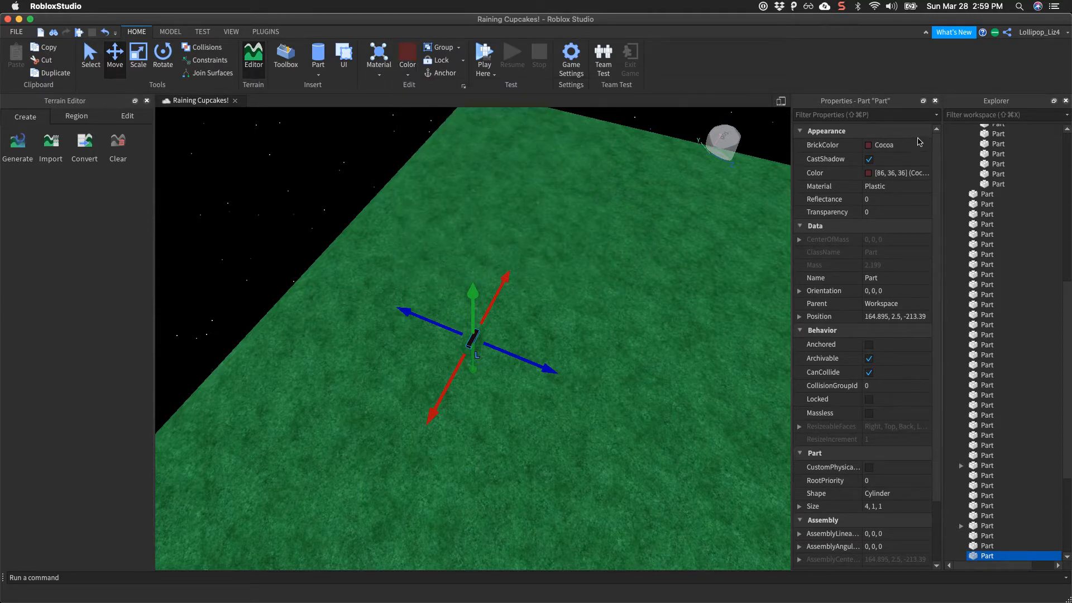
click(929, 187)
click(929, 186)
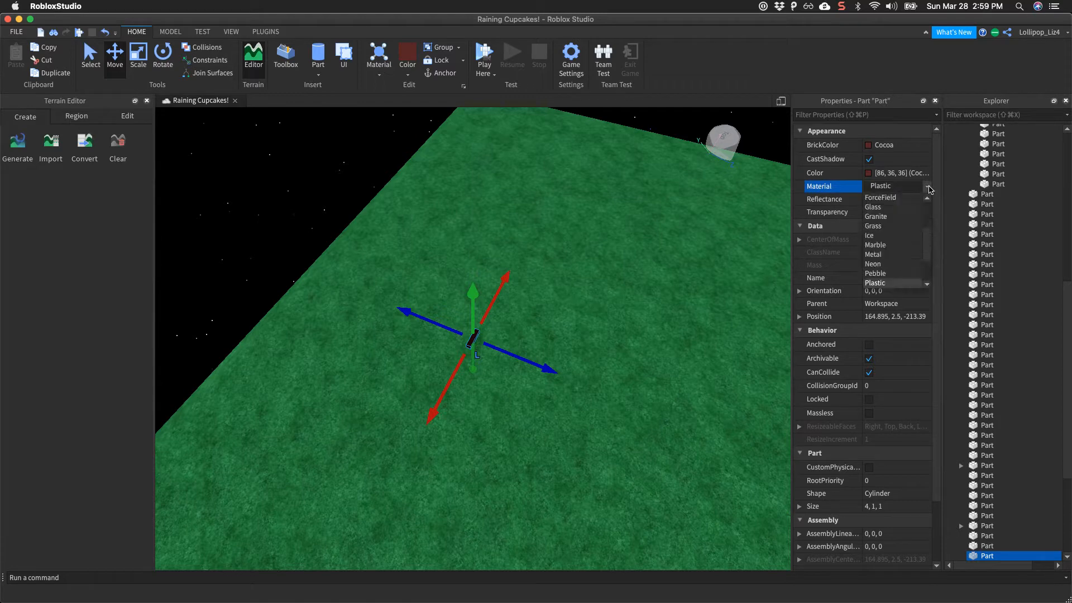
click(899, 265)
- Duplicate the cylinder log in place and rotate the copy 90 degrees about the vertical axis to form a cross
right_drag(646, 366, 648, 366)
key(w)
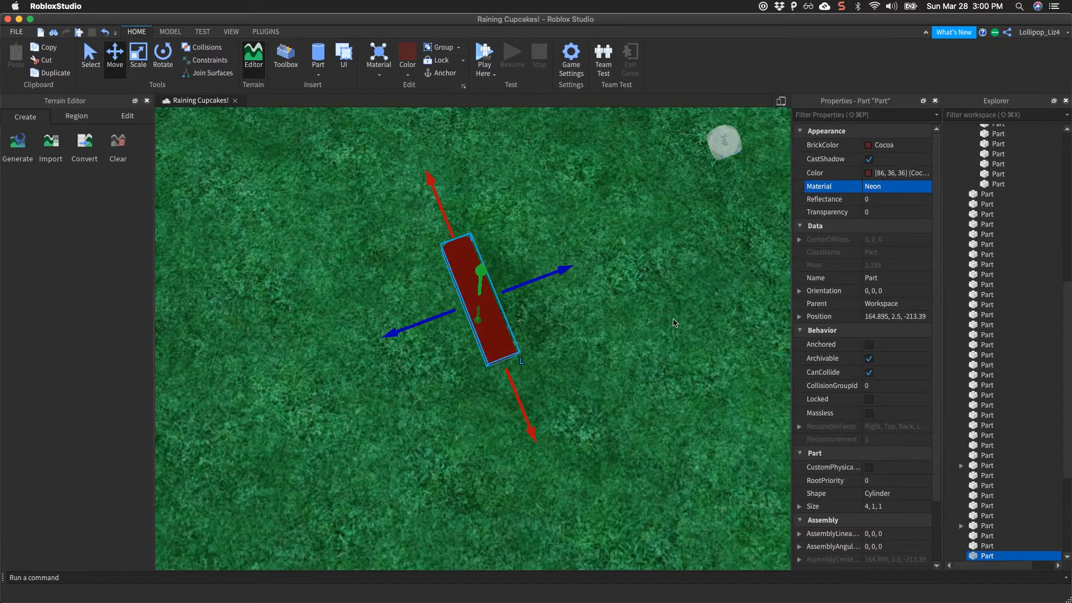
right_drag(675, 323, 610, 354)
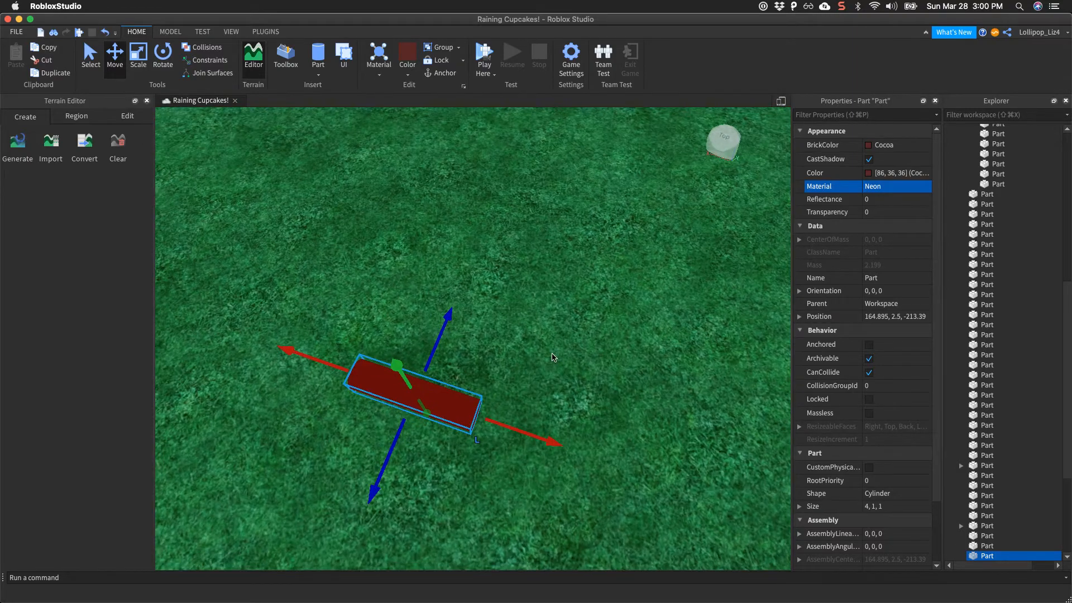
scroll(494, 387, down, 6)
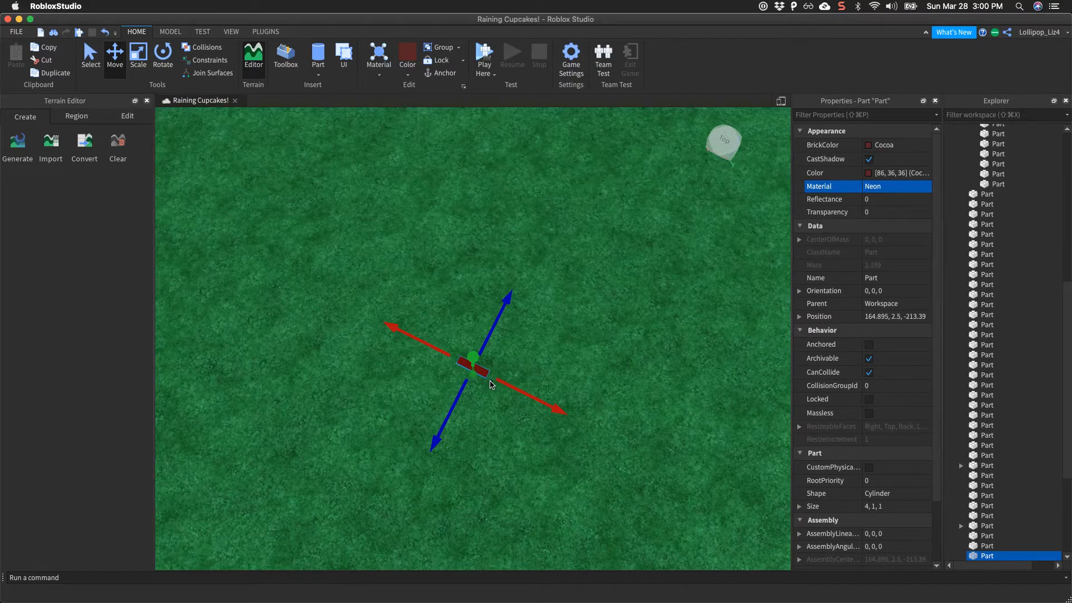
click(502, 317)
key(super+4)
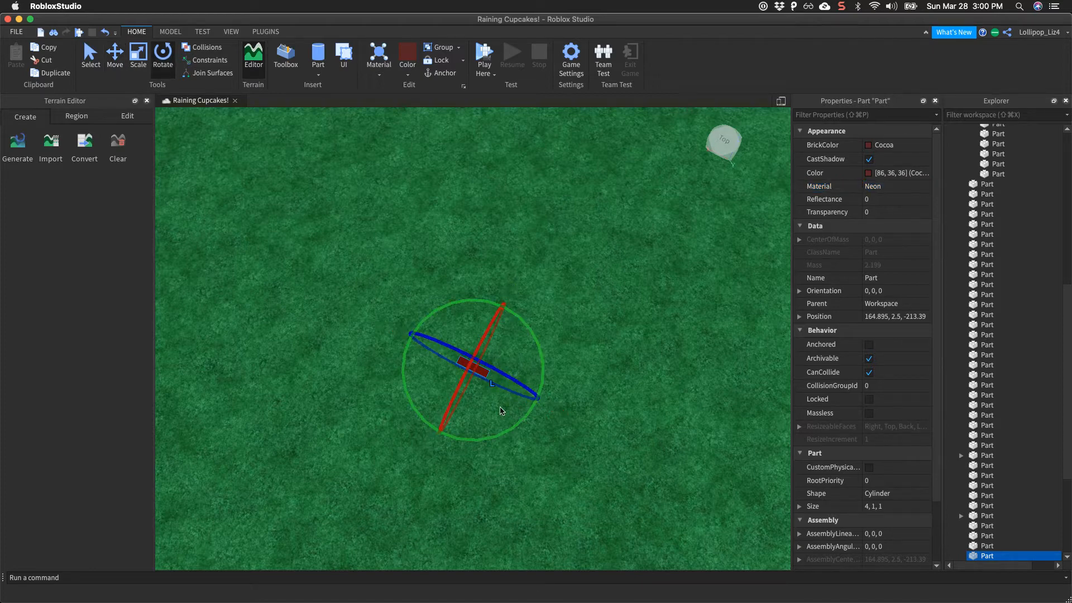
drag(487, 434, 534, 364)
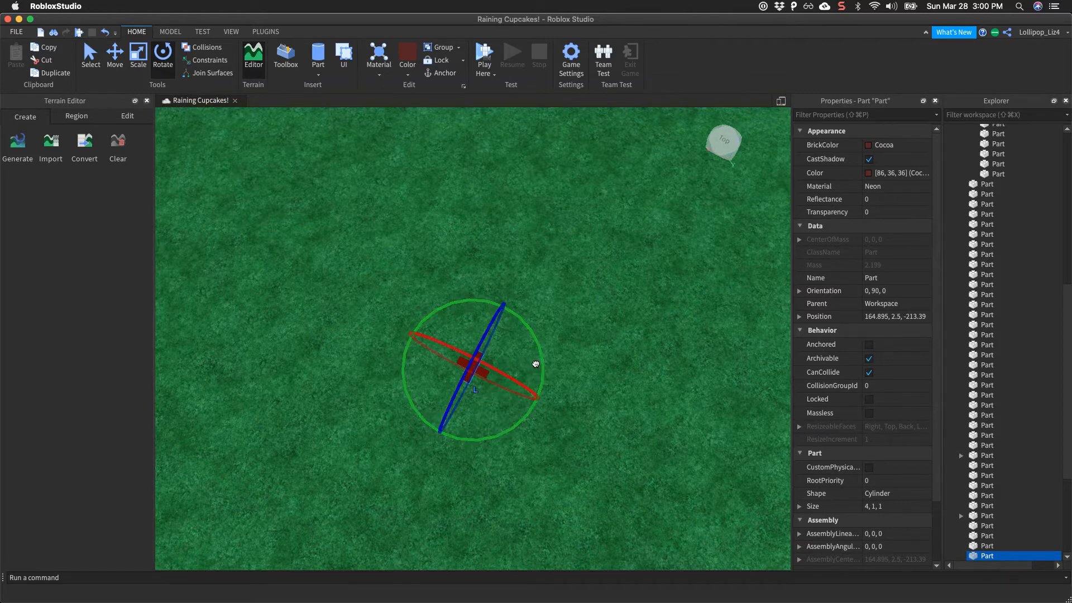
click(504, 345)
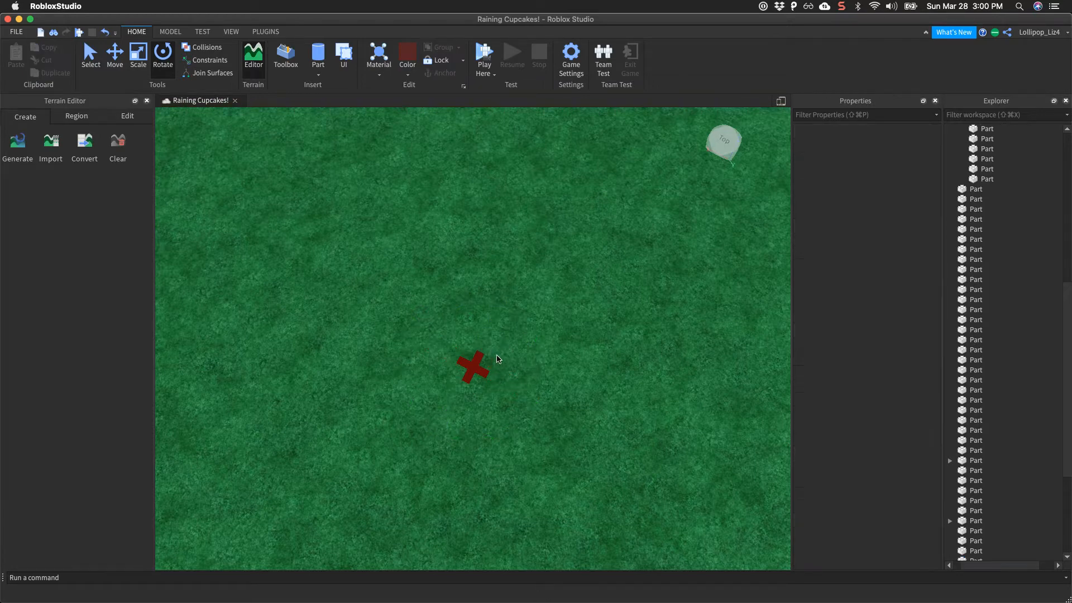
- Duplicate the log twice more, rotating the copies to Y orientations of 135 and -135 degrees to complete the eight-pointed log pile
click(468, 367)
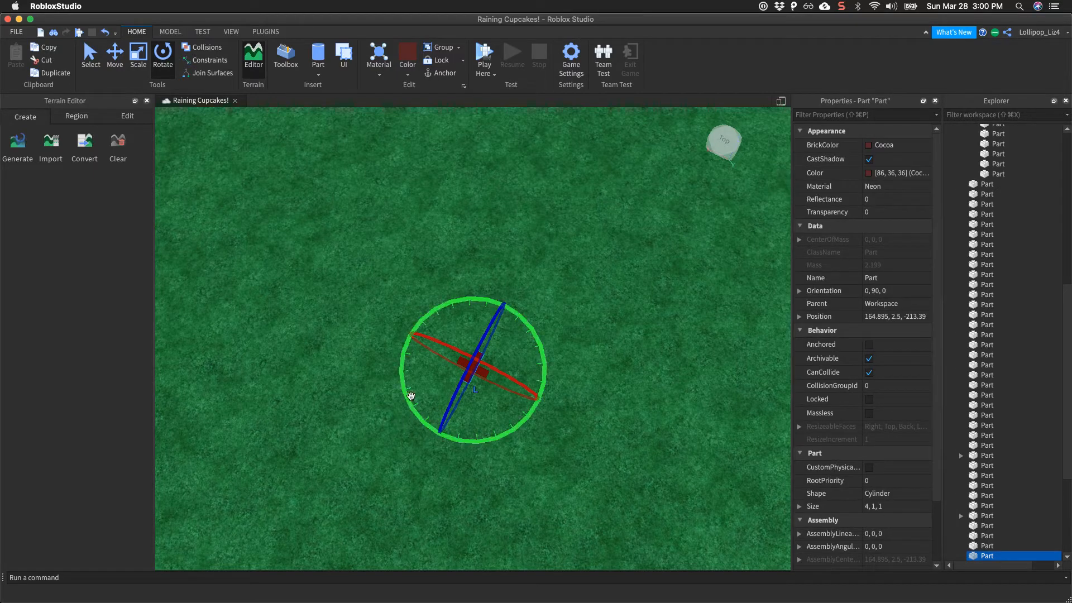
drag(412, 390, 452, 412)
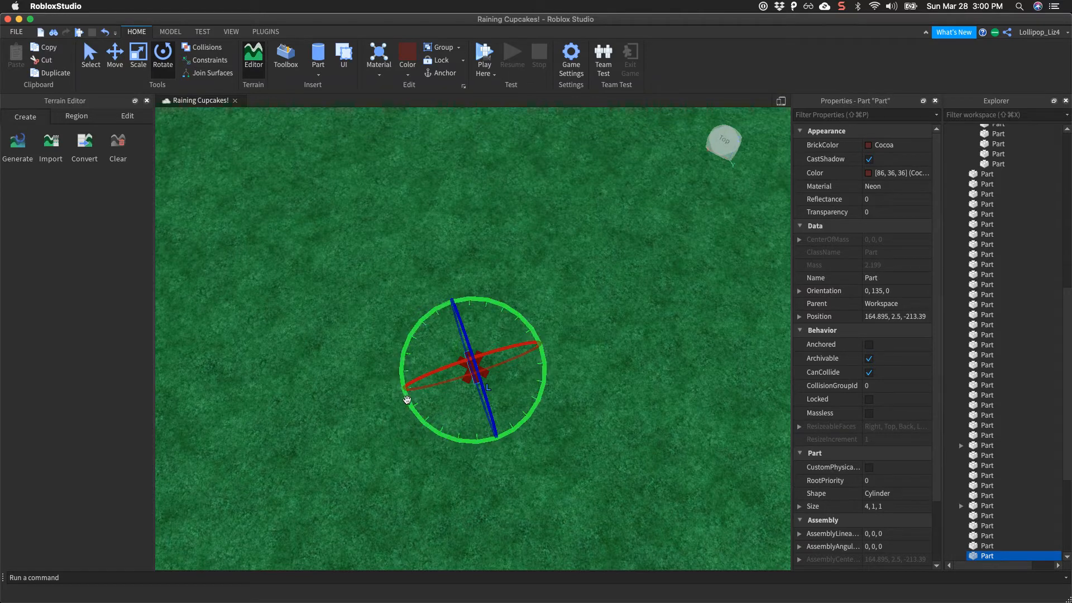
drag(414, 395, 488, 402)
click(436, 427)
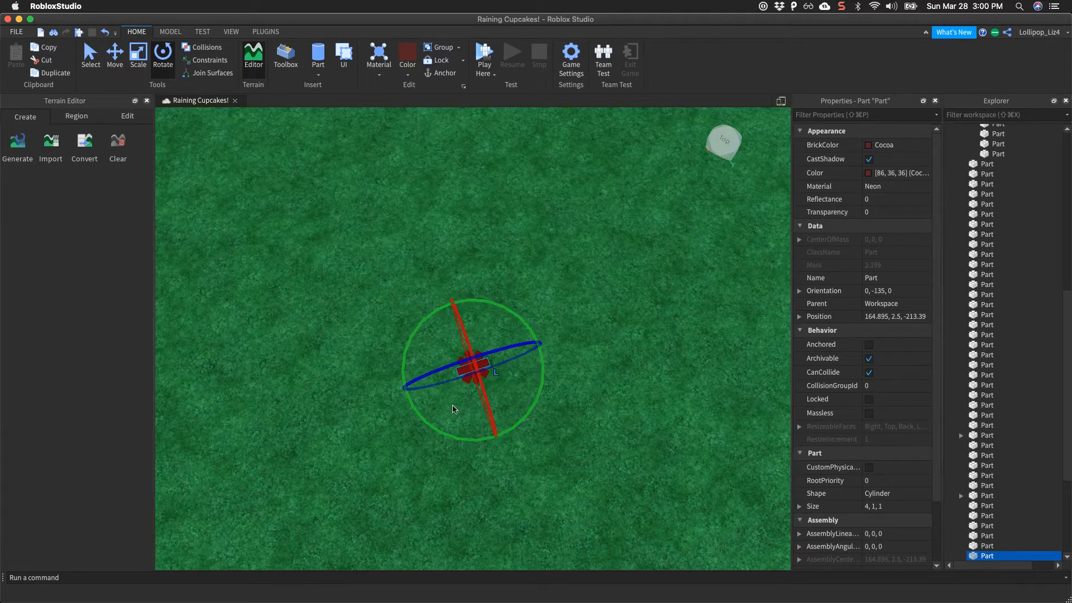
click(453, 409)
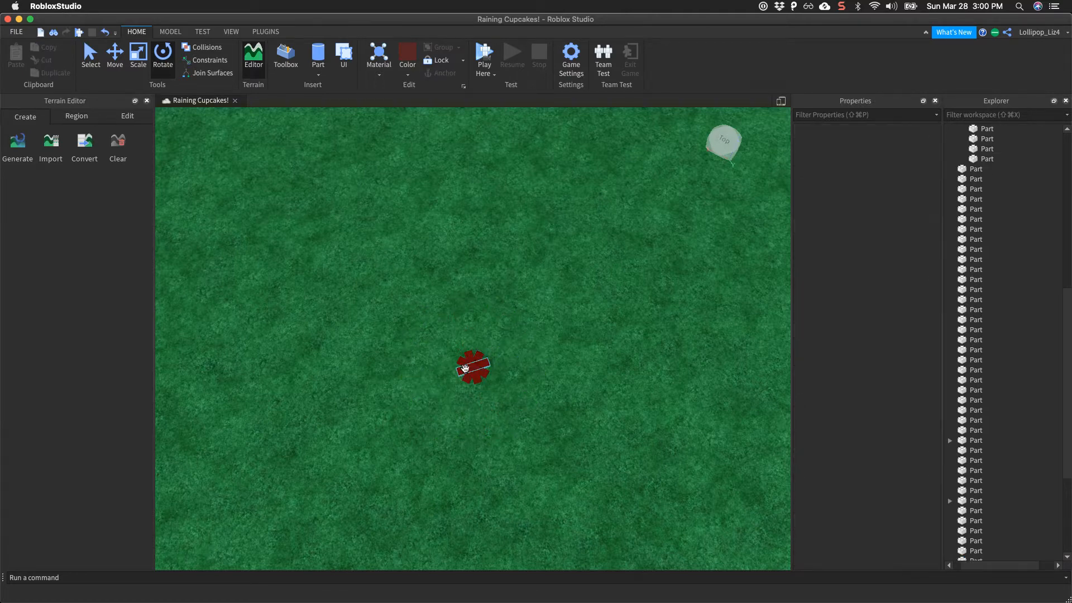
- Group the four crossed logs into a model and move it a short distance across the grass
right_drag(518, 380, 520, 378)
scroll(520, 379, up, 5)
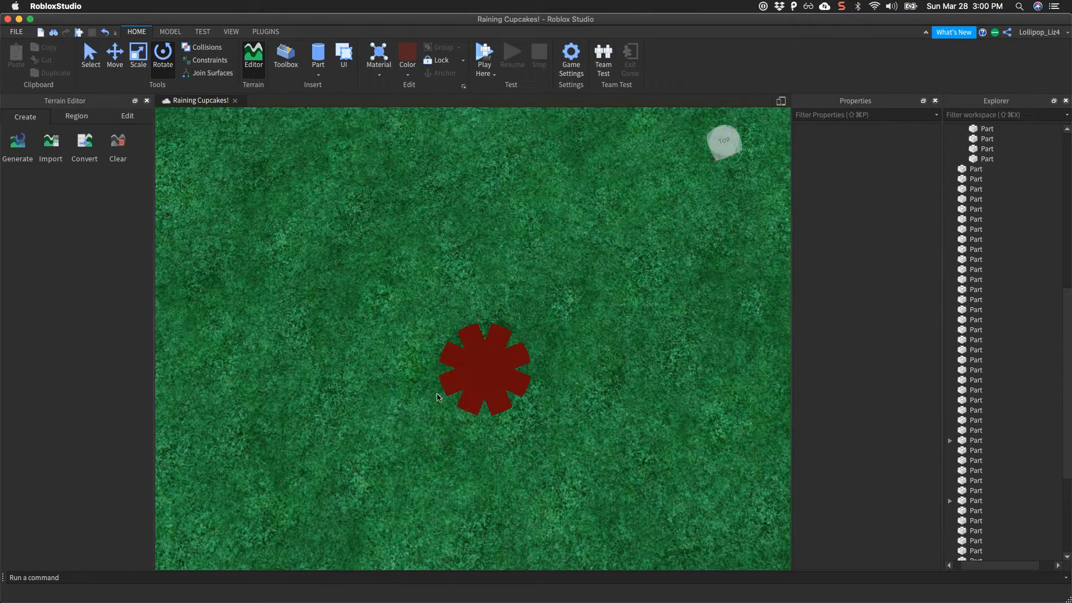
drag(451, 382, 542, 320)
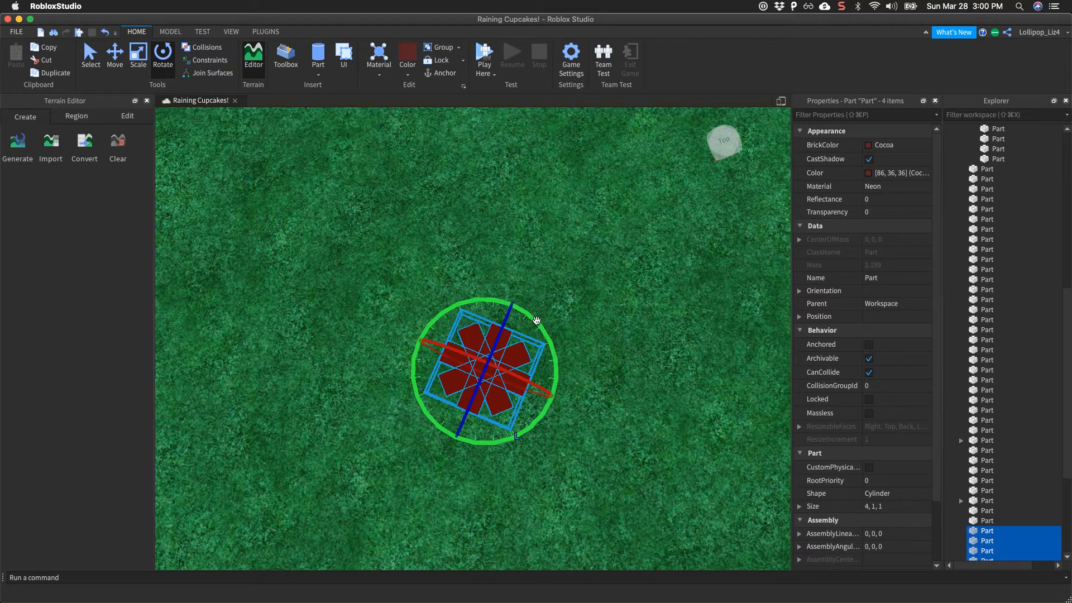
right_drag(541, 319, 539, 323)
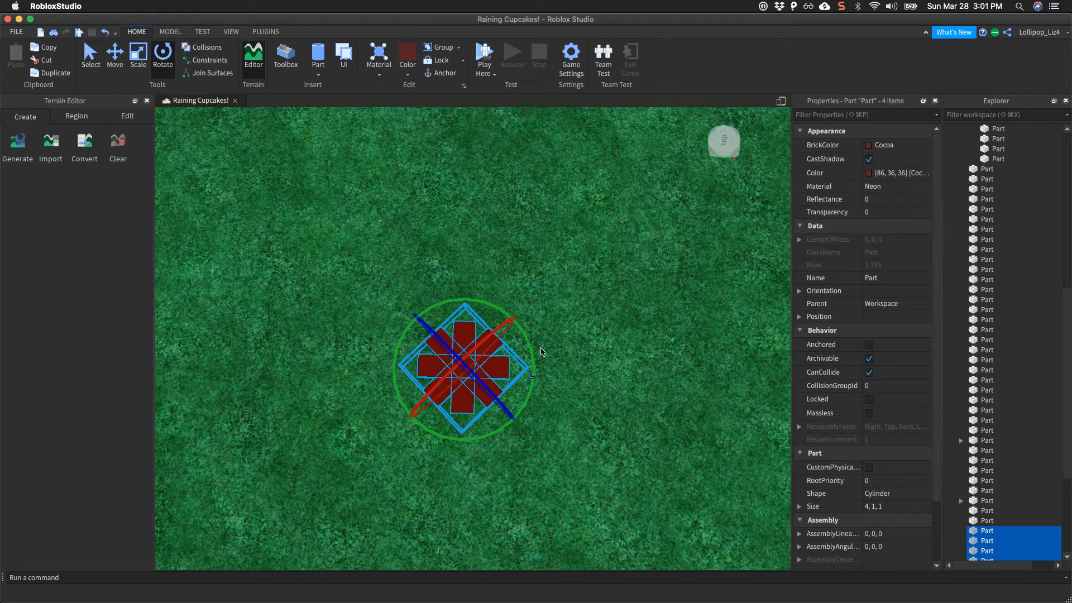
key(super+g)
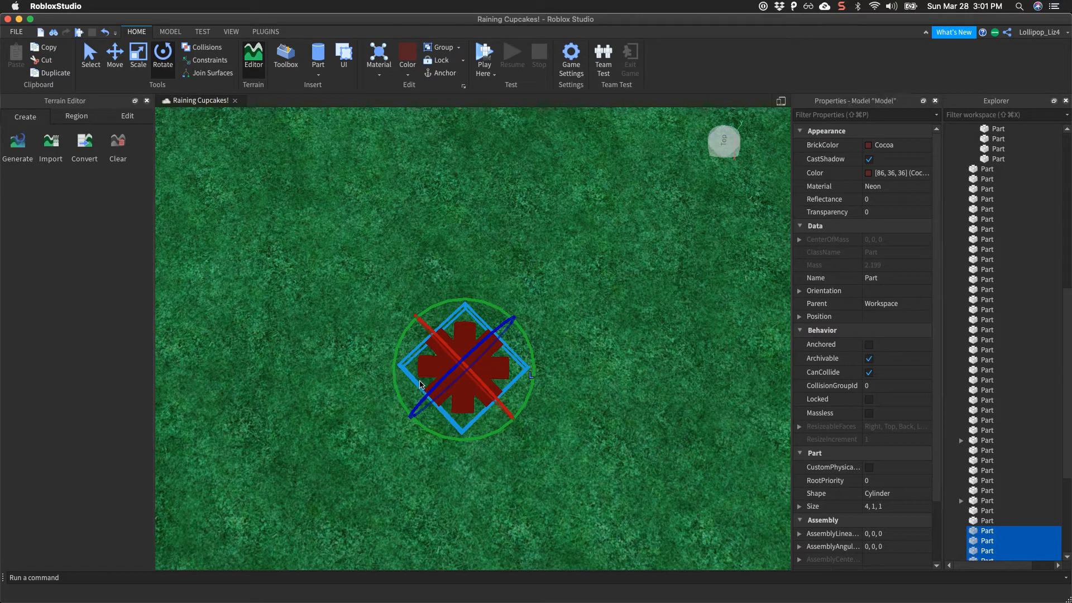
click(517, 255)
drag(470, 372, 556, 319)
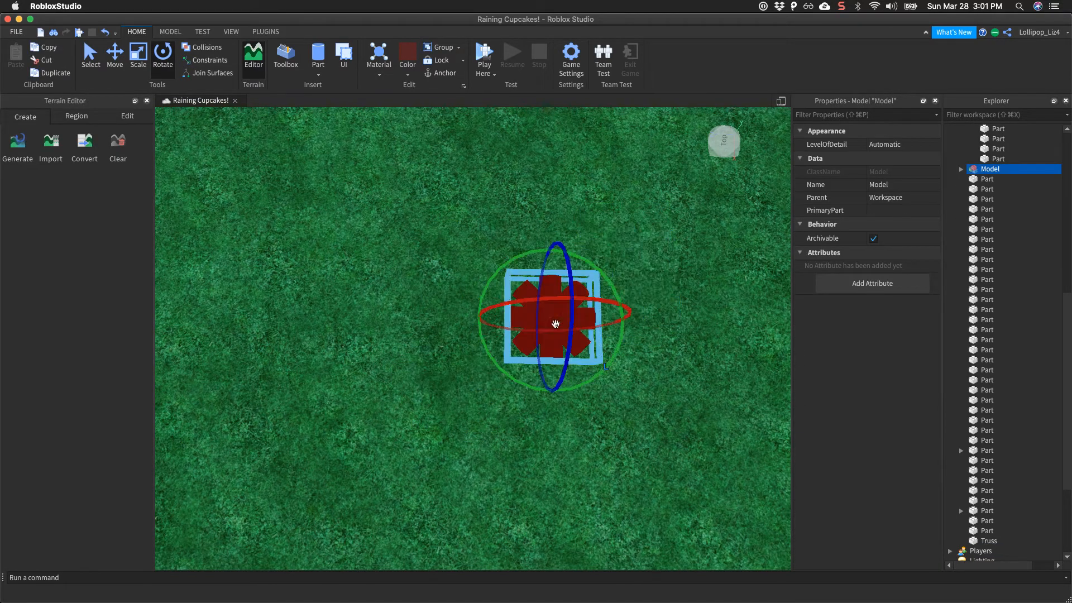
- Expand the nested models in the log group and ungroup them down to the individual log parts
click(960, 169)
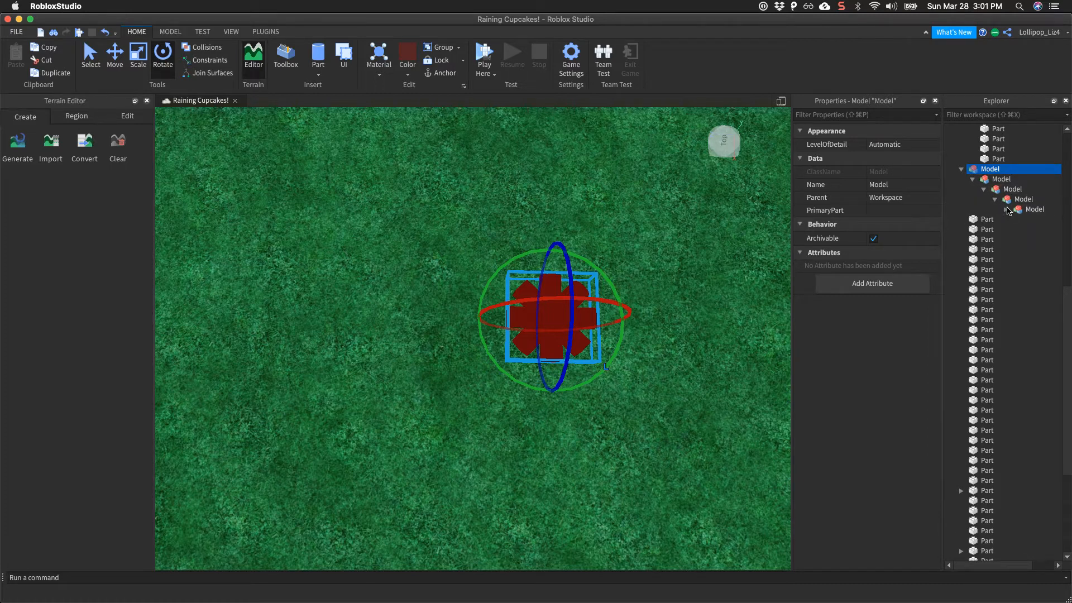
click(1006, 209)
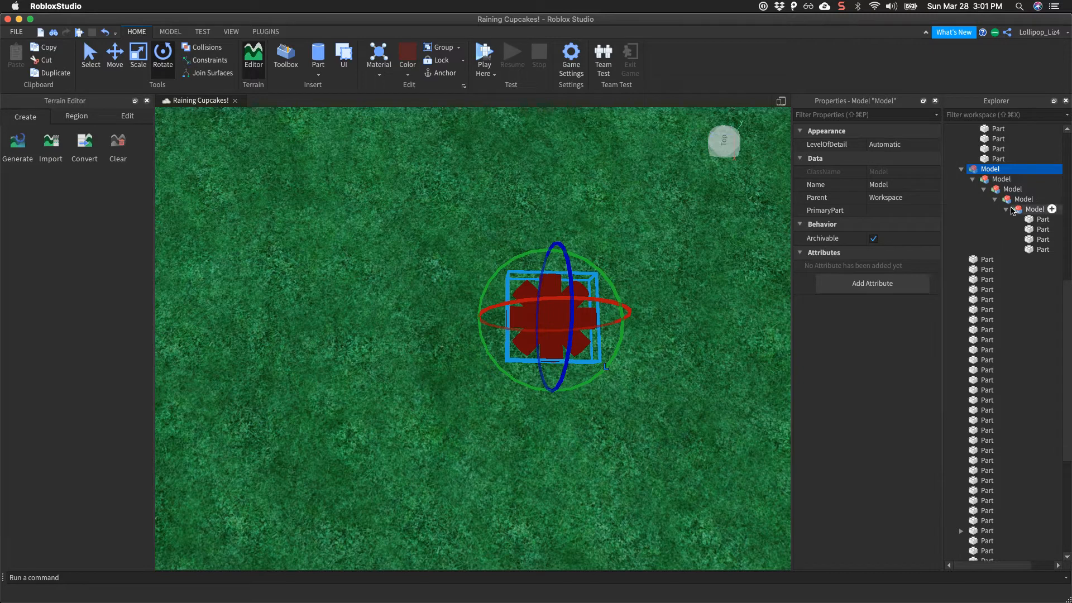
click(687, 287)
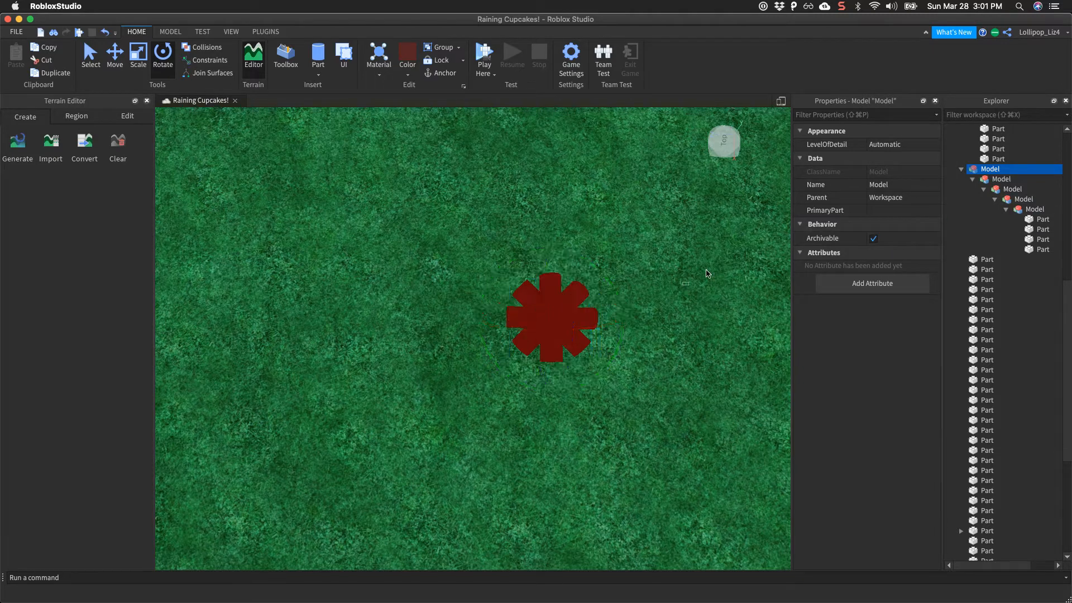
click(563, 325)
key(super+u)
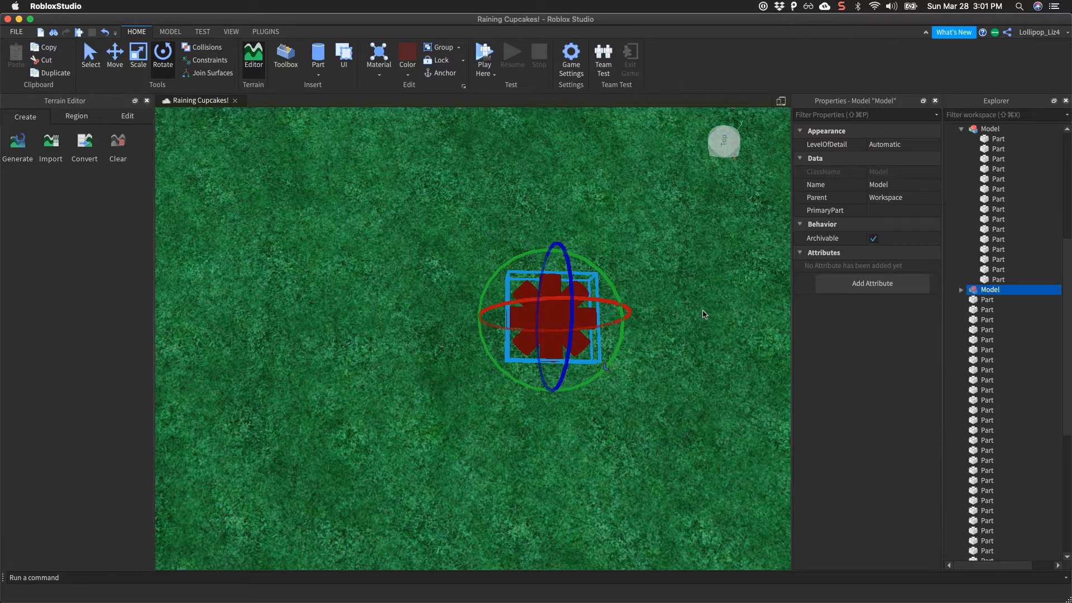
key(super+u)
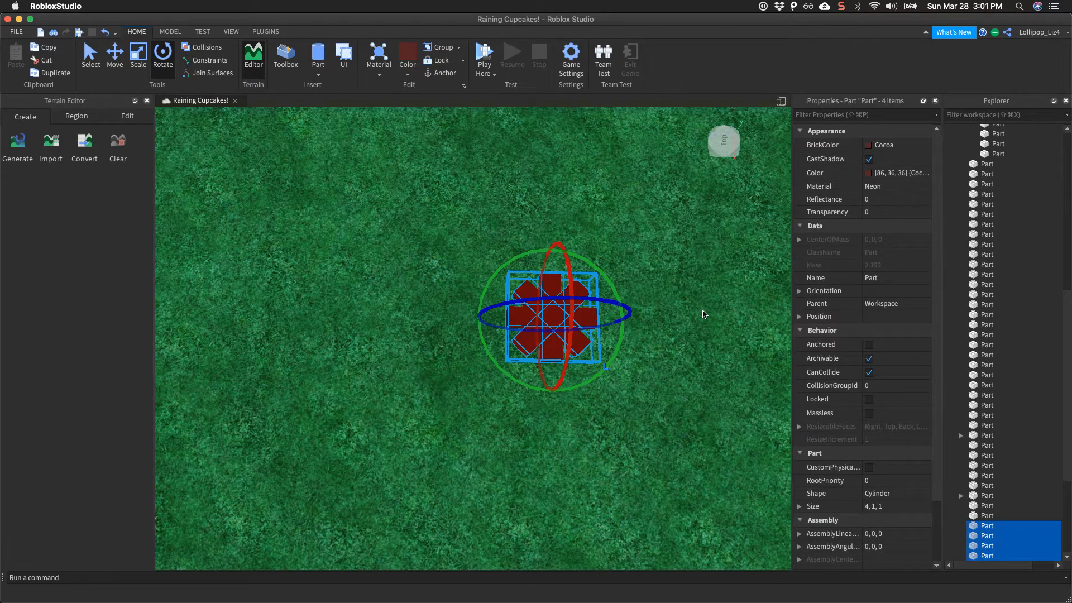
- Undo the last ungrouping to keep the logs in a single model, and move that model slightly on the grass
key(super+z)
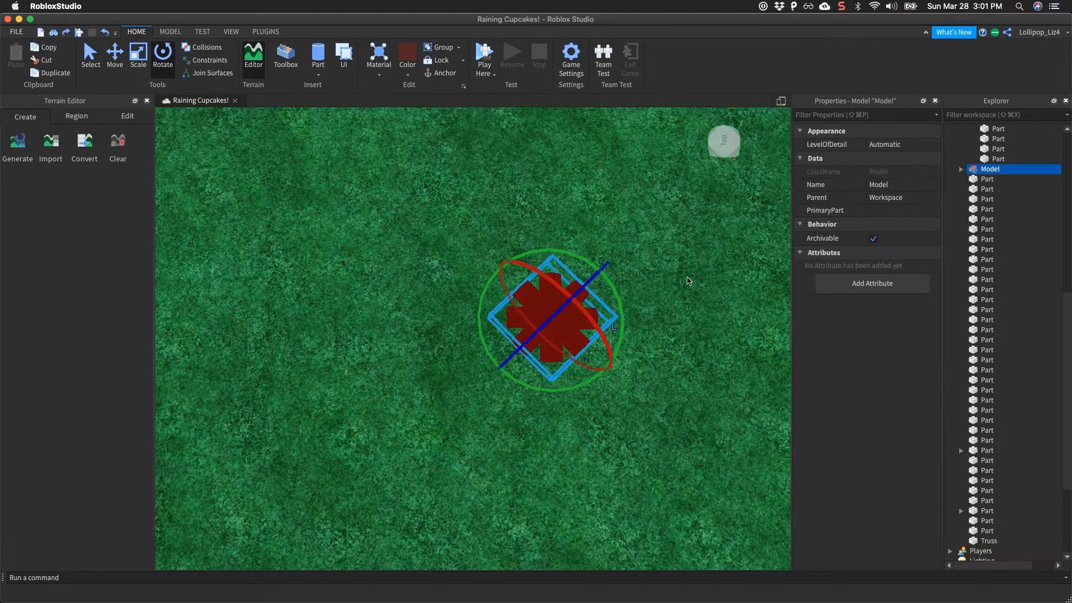
click(702, 296)
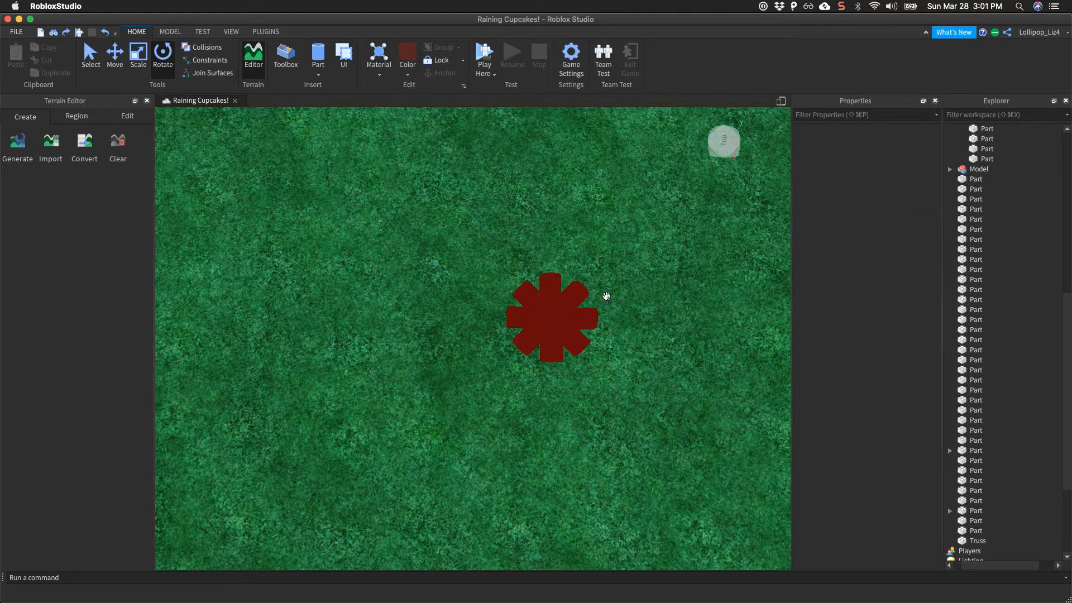
click(522, 306)
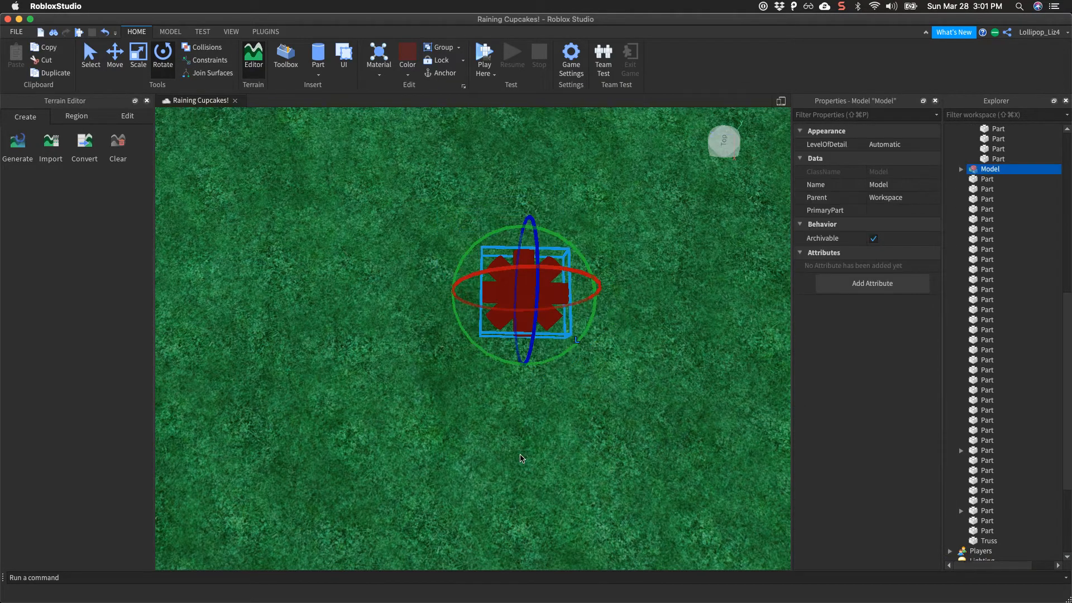
- Add a Fire effect to the third log part inside the log pile model
scroll(519, 458, up, 10)
mouse_move(519, 457)
right_down()
mouse_move(526, 448)
mouse_move(519, 460)
right_up()
scroll(518, 459, down, 10)
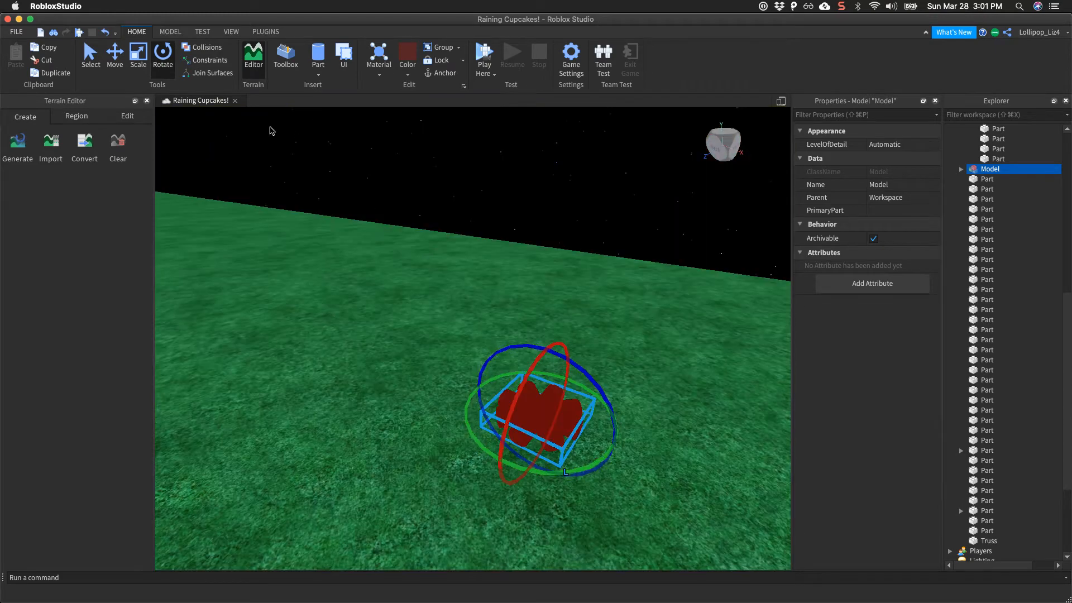
click(170, 32)
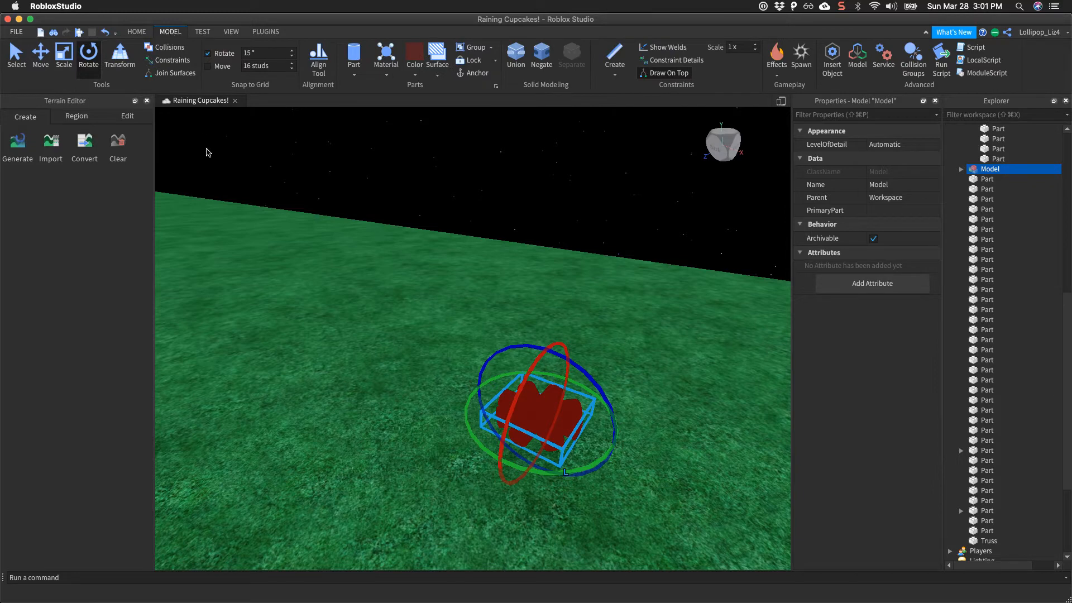
right_drag(251, 244, 255, 245)
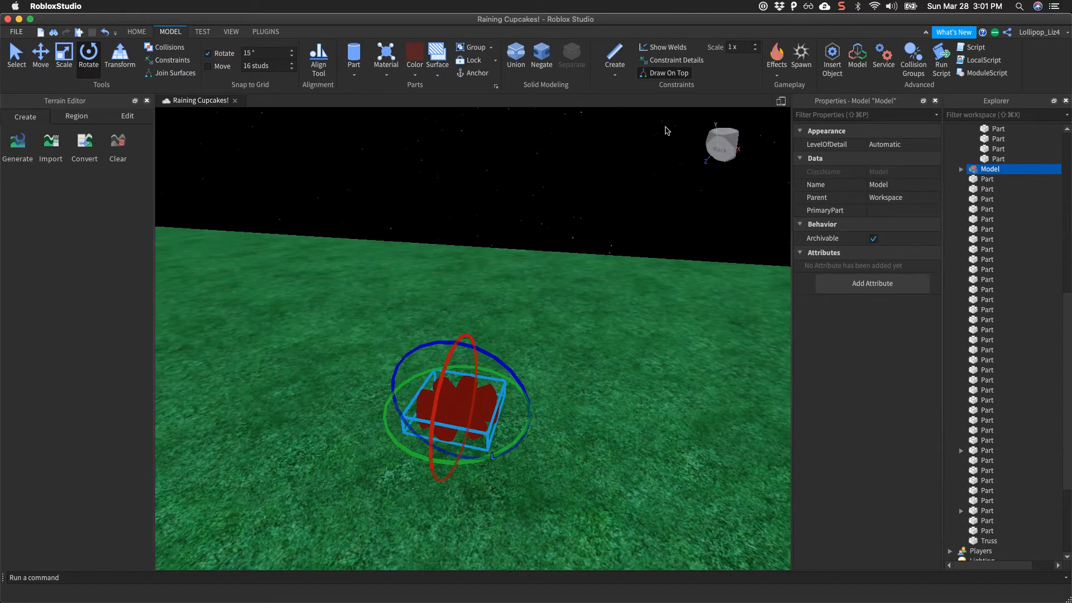
click(961, 170)
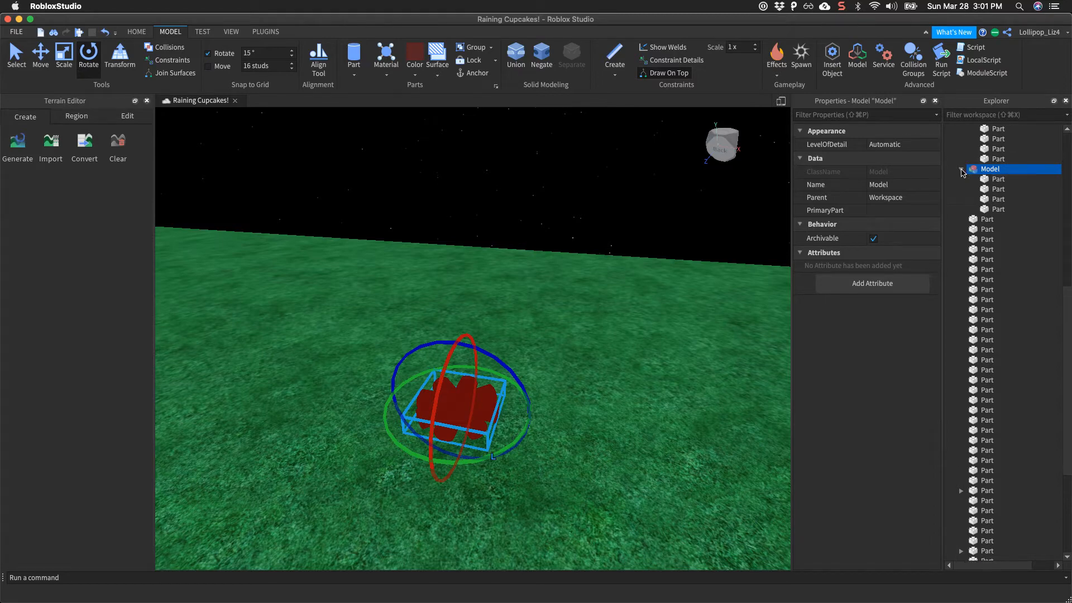
click(987, 199)
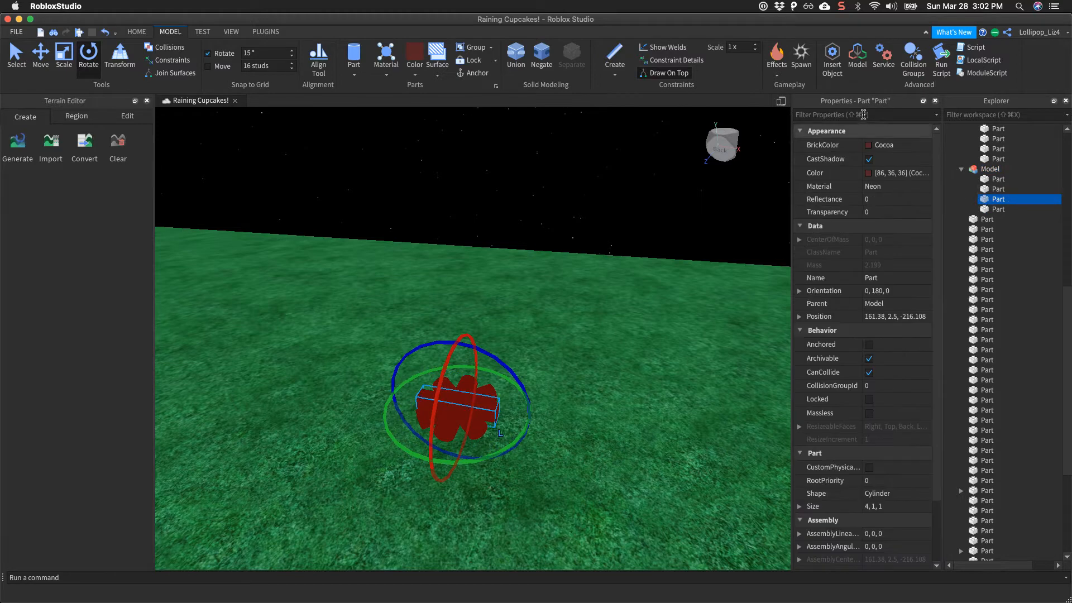
click(776, 75)
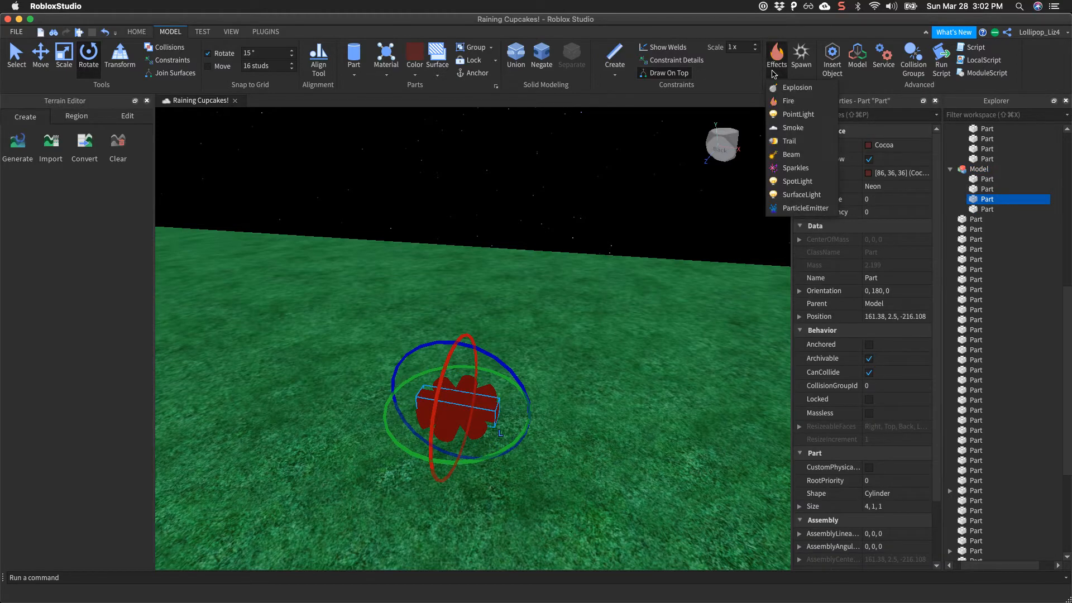
click(780, 104)
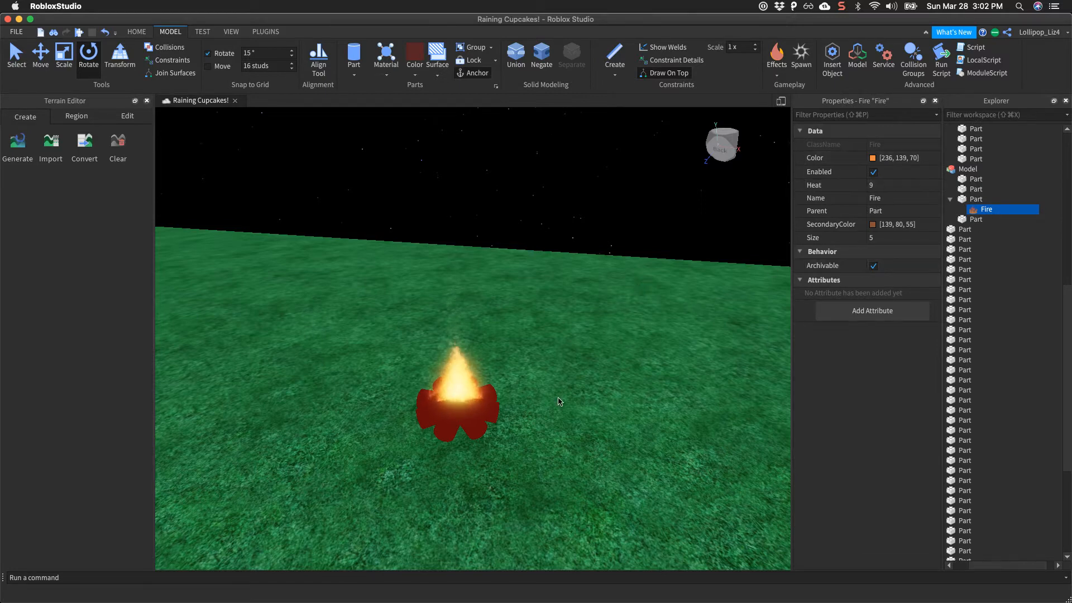
- Select the whole log pile model and scale it up so the logs spread wider around the fire
click(445, 423)
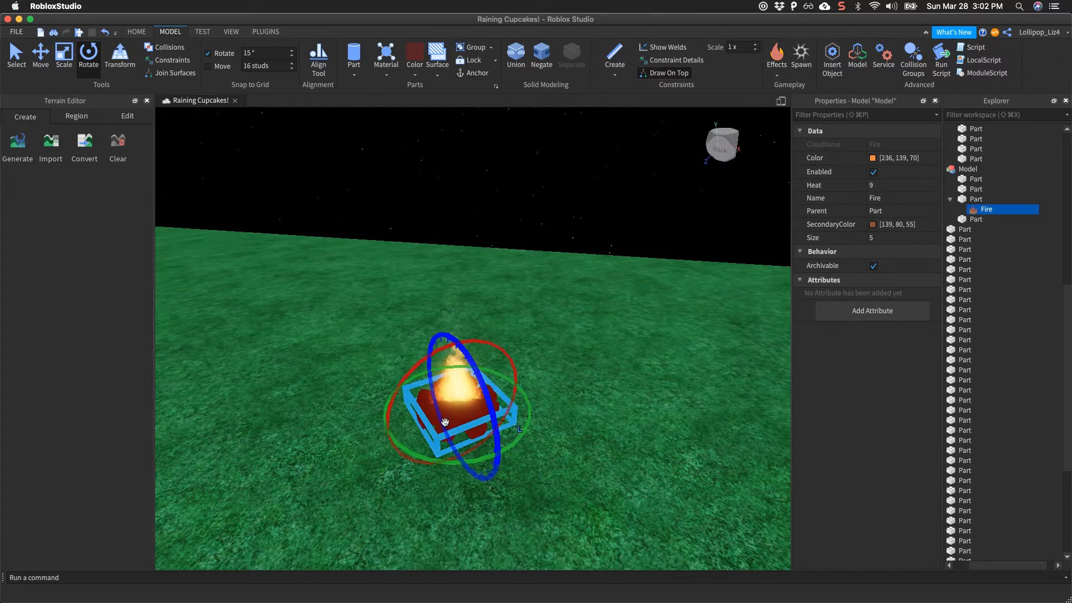
key(super+3)
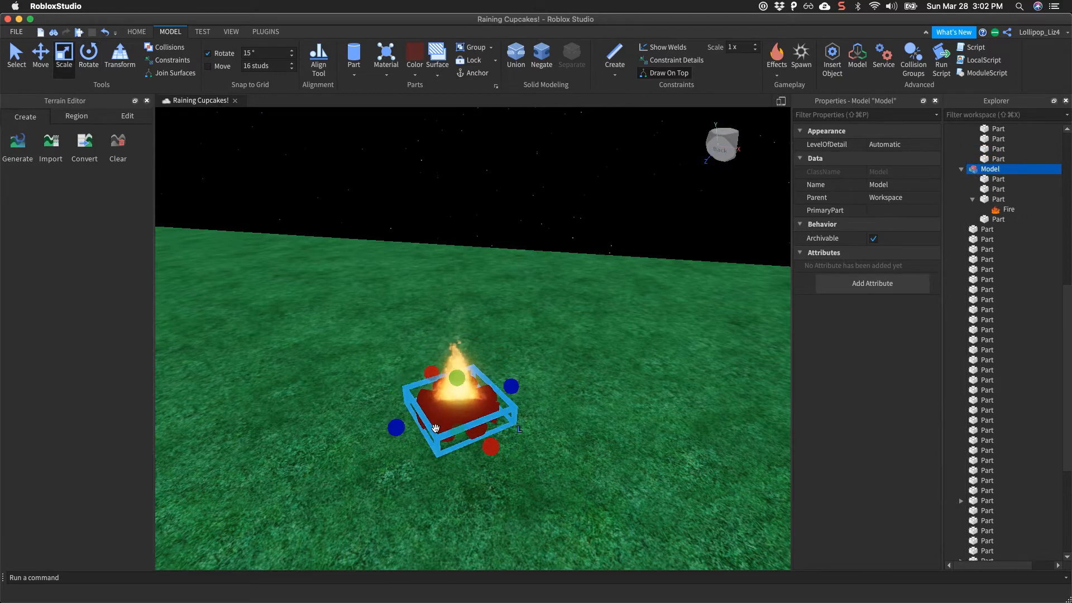
drag(395, 428, 251, 463)
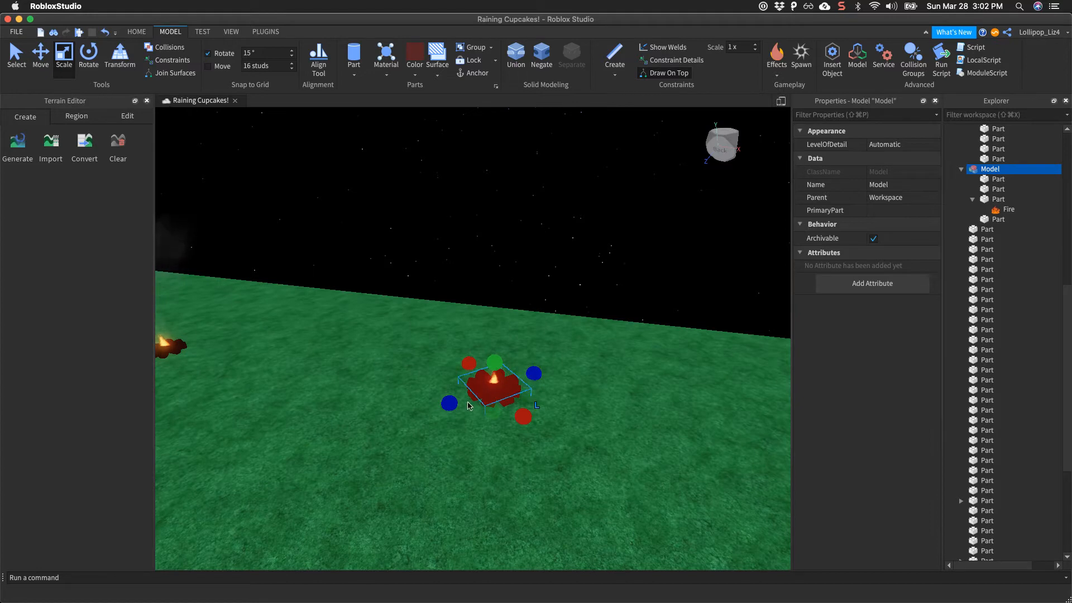
click(1007, 209)
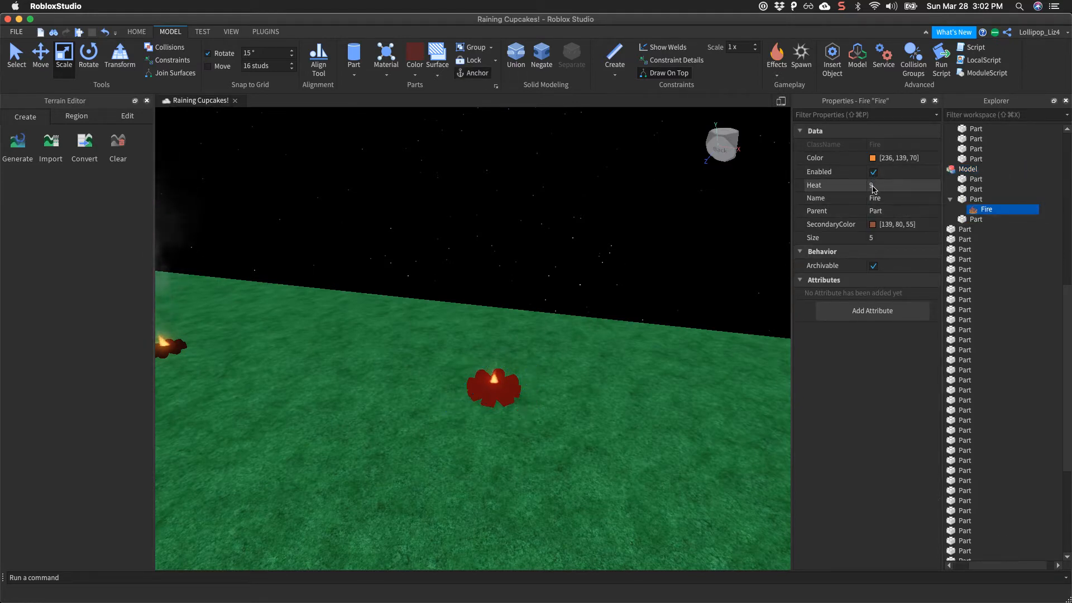
click(874, 187)
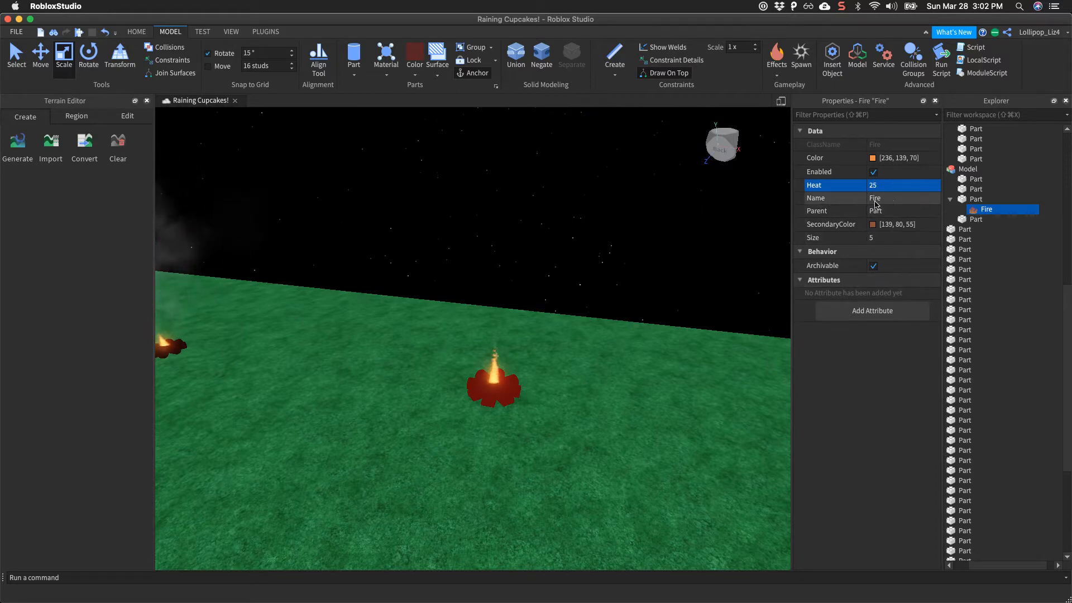
click(885, 239)
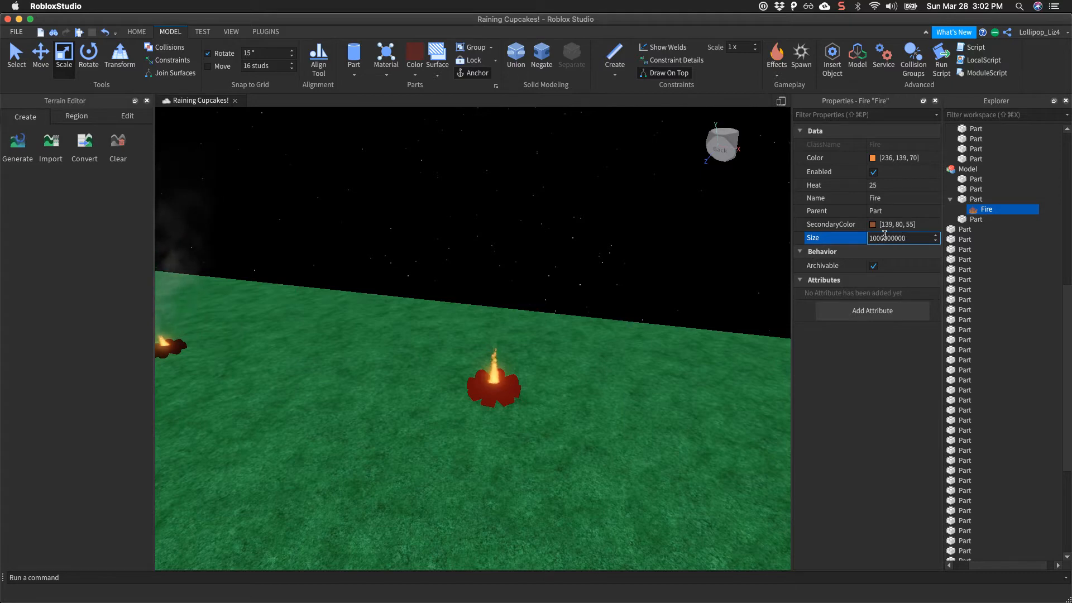
text(1000000000)
key(Return)
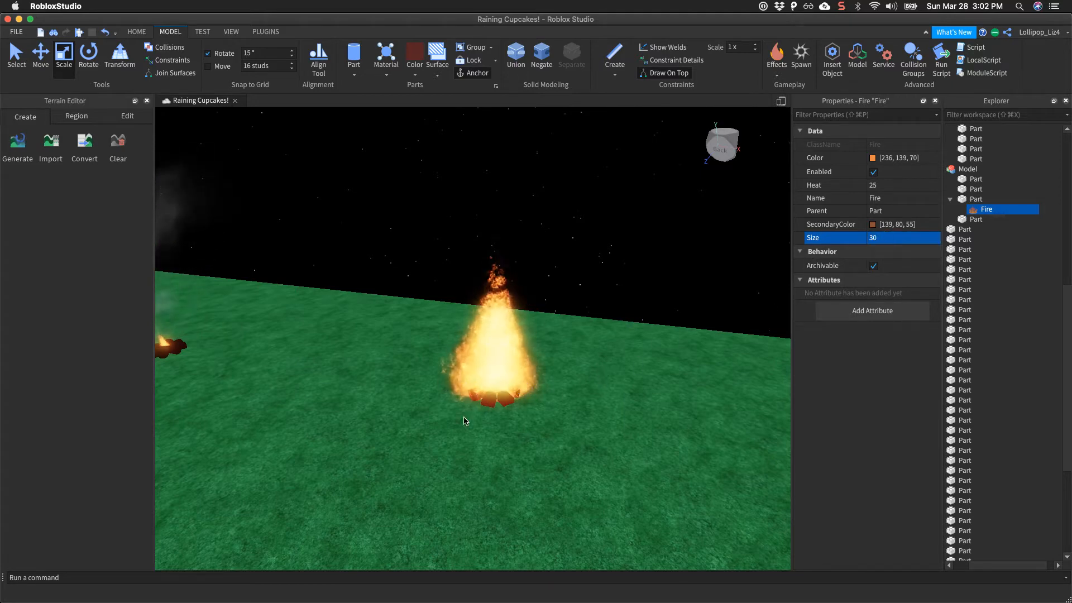
- Move the campfire model slightly on the grass and scale it up until the logs extend well beyond the flame
click(486, 394)
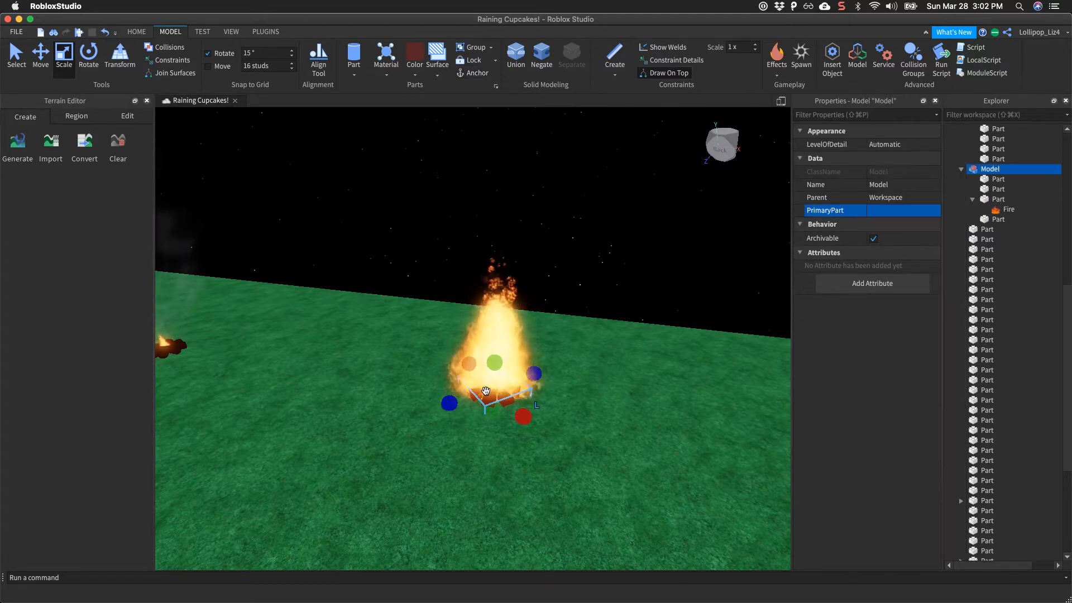
key(super+1)
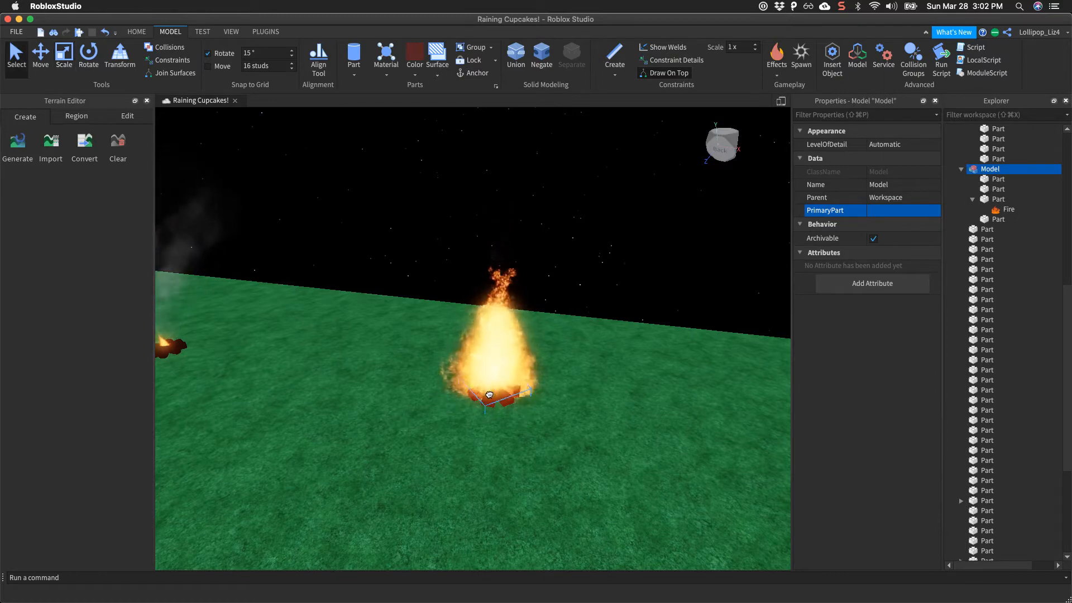
drag(488, 386, 488, 394)
key(super+3)
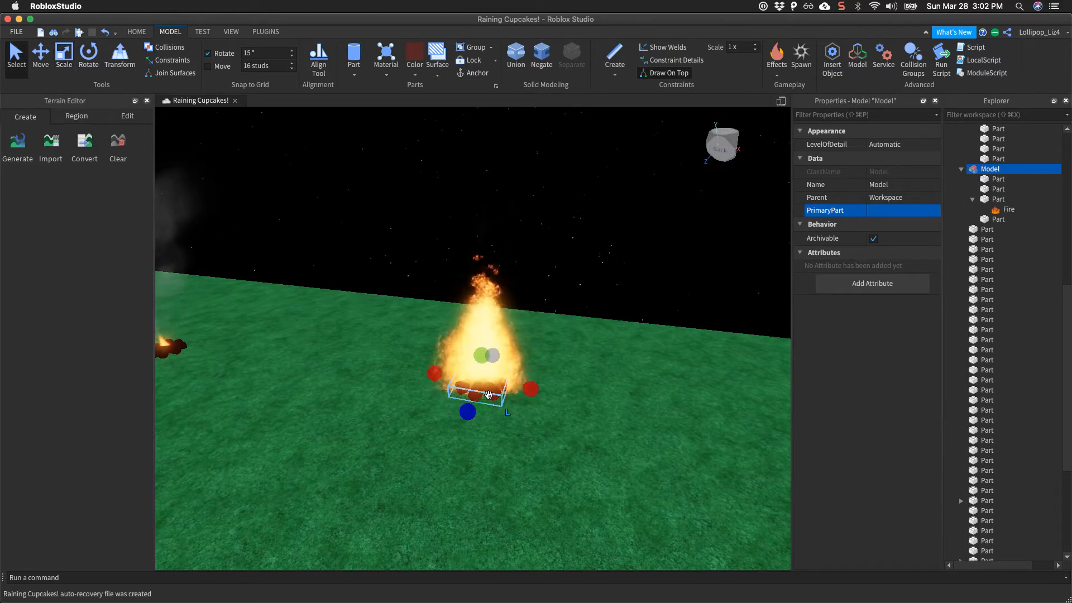
drag(434, 376, 320, 364)
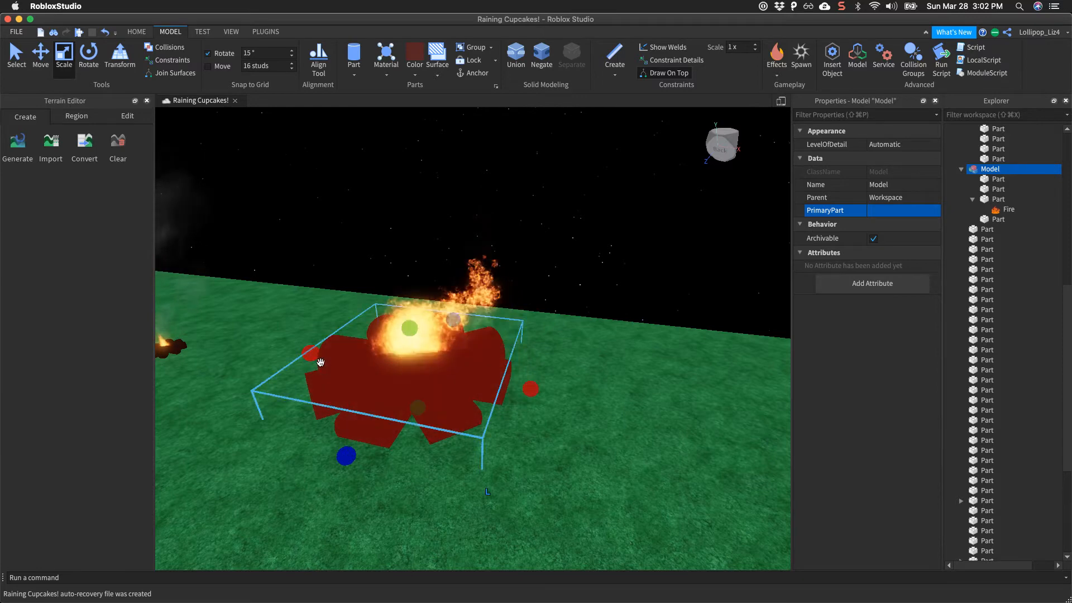
key(super+z)
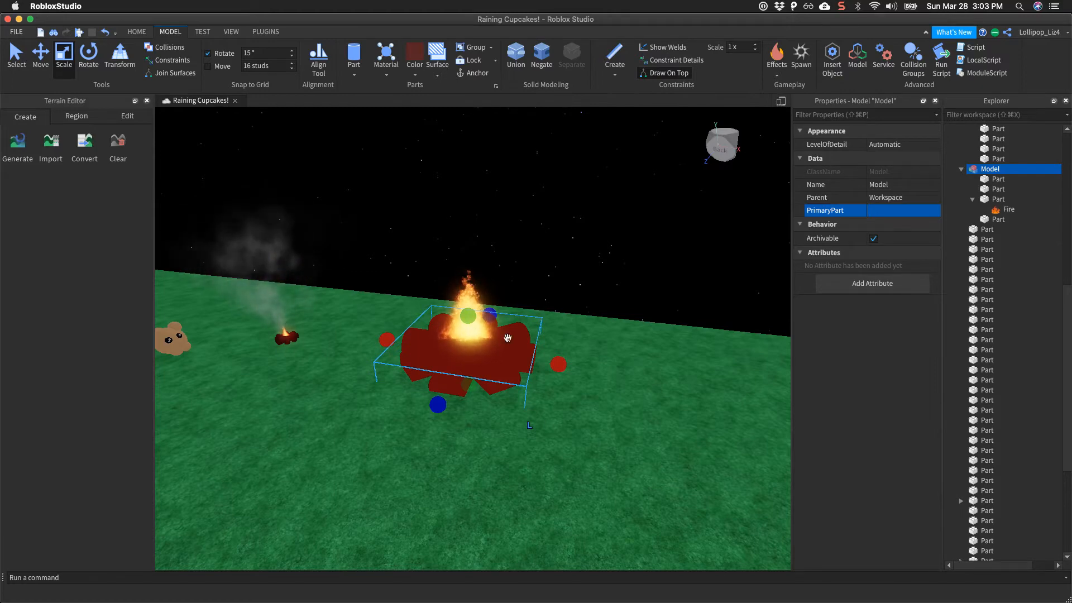
- Duplicate the large campfire, place the copy beside the original, and scale the copy down to a small log pile
key(super+d)
drag(499, 346, 633, 424)
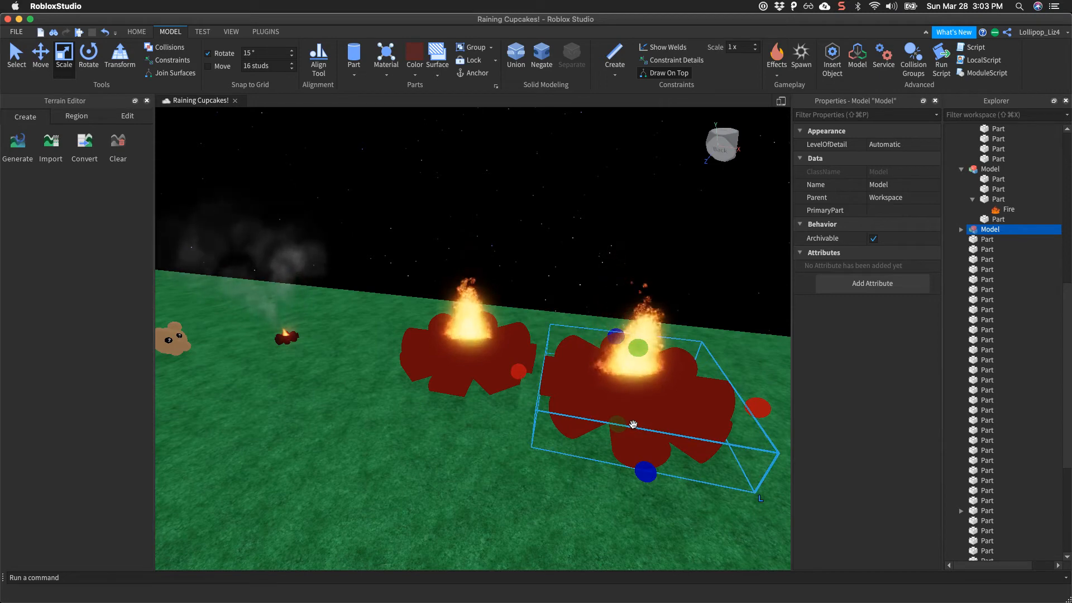
key(super+1)
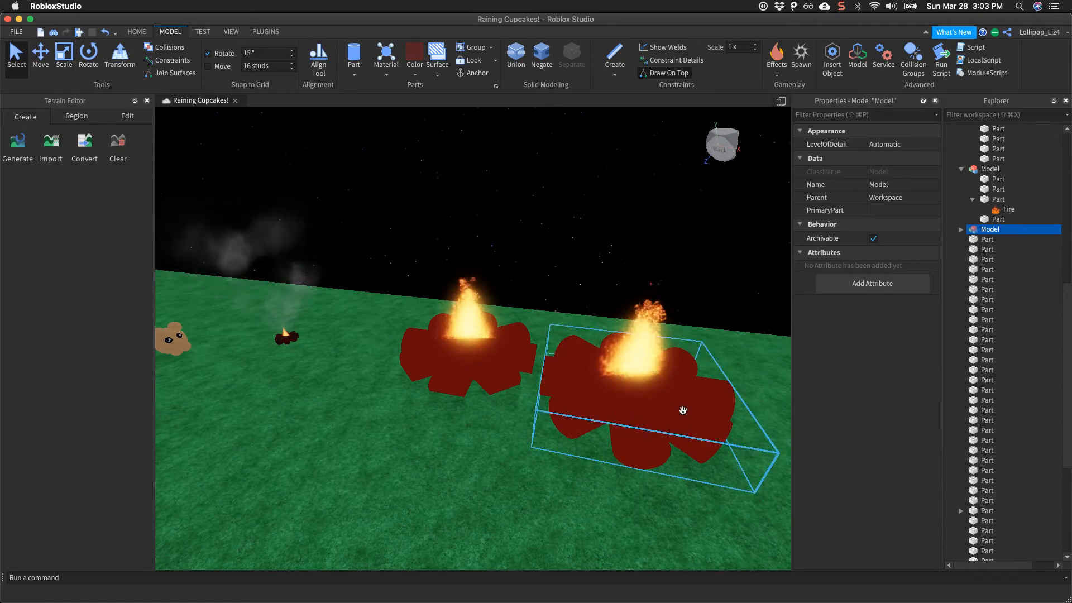
key(super+3)
drag(767, 413, 638, 415)
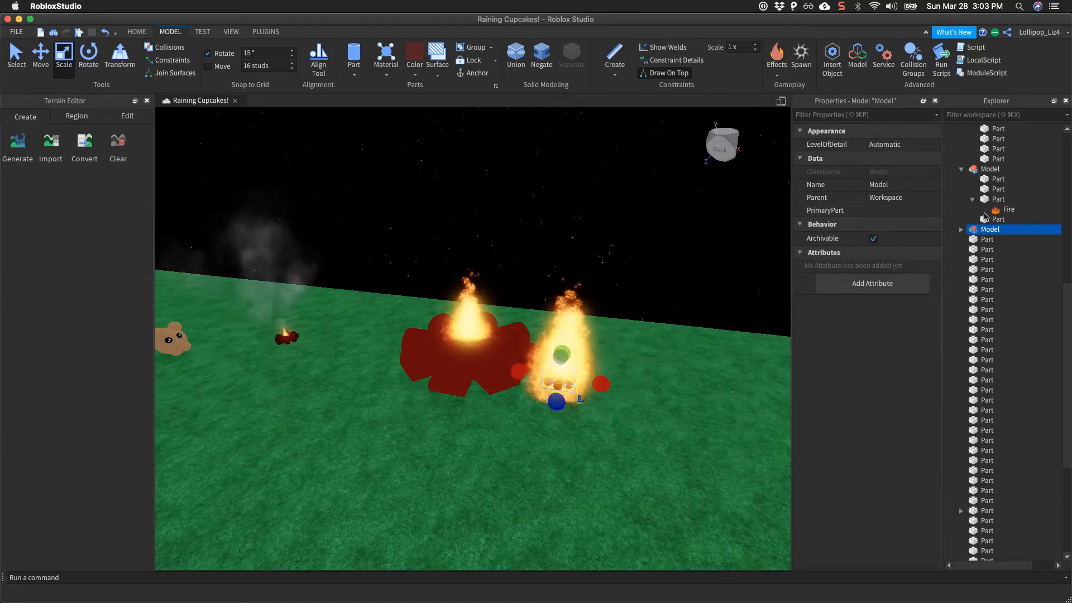
- Shrink the small campfire's flame by setting its Fire Size to 2 and finally to 5
click(961, 230)
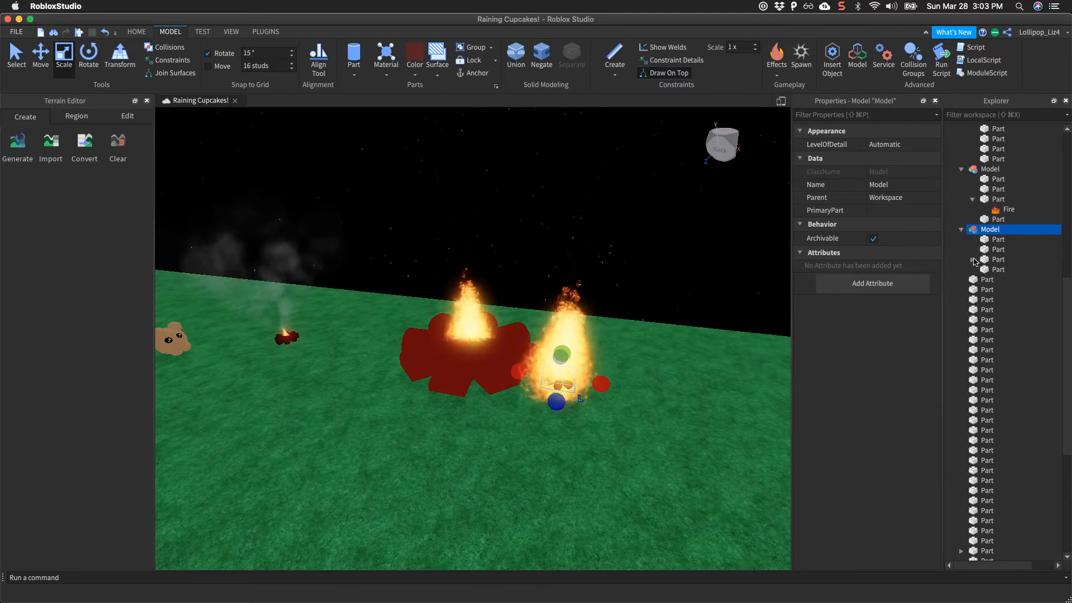
click(999, 270)
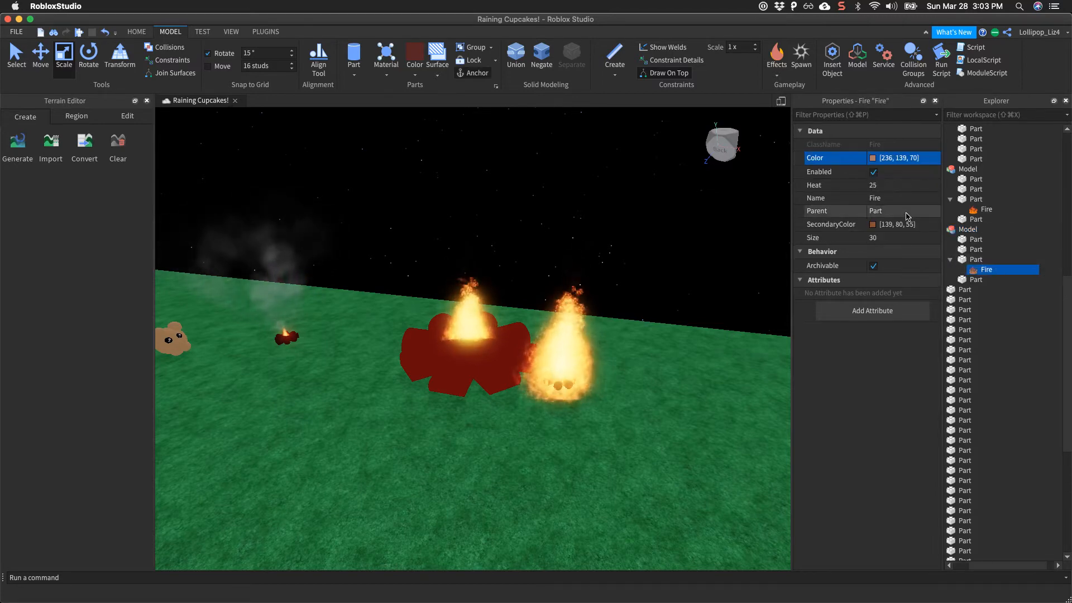
click(888, 238)
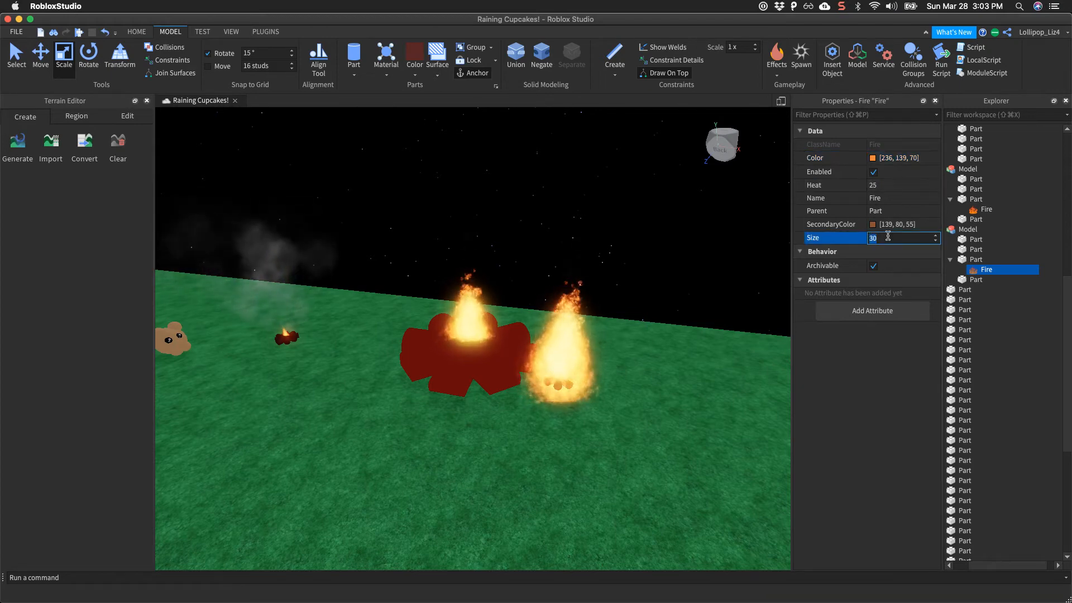
text(1)
key(BackSpace)
text(2)
key(Return)
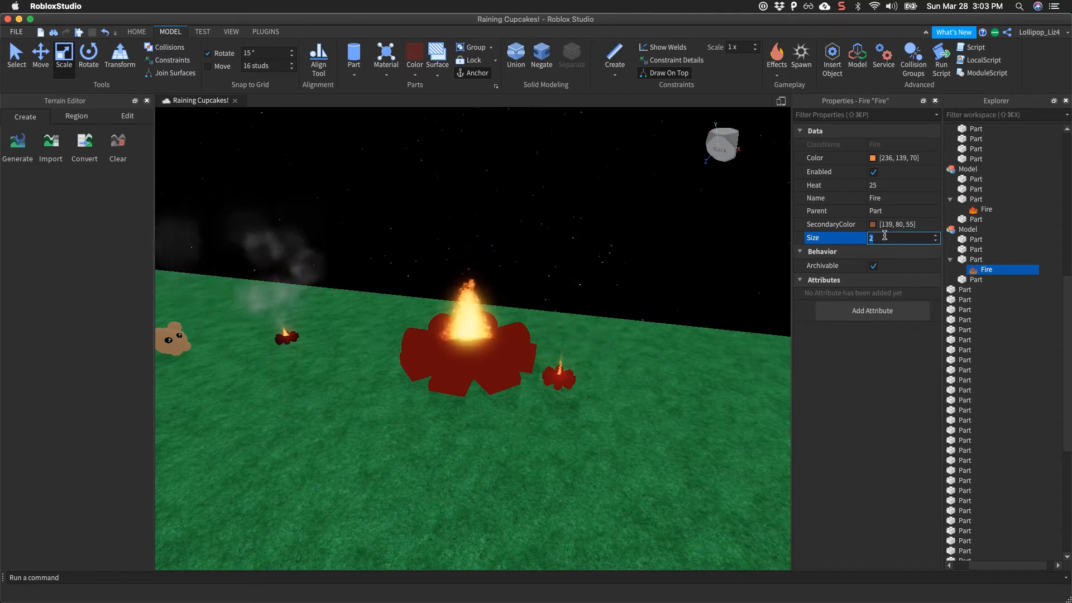
key(Return)
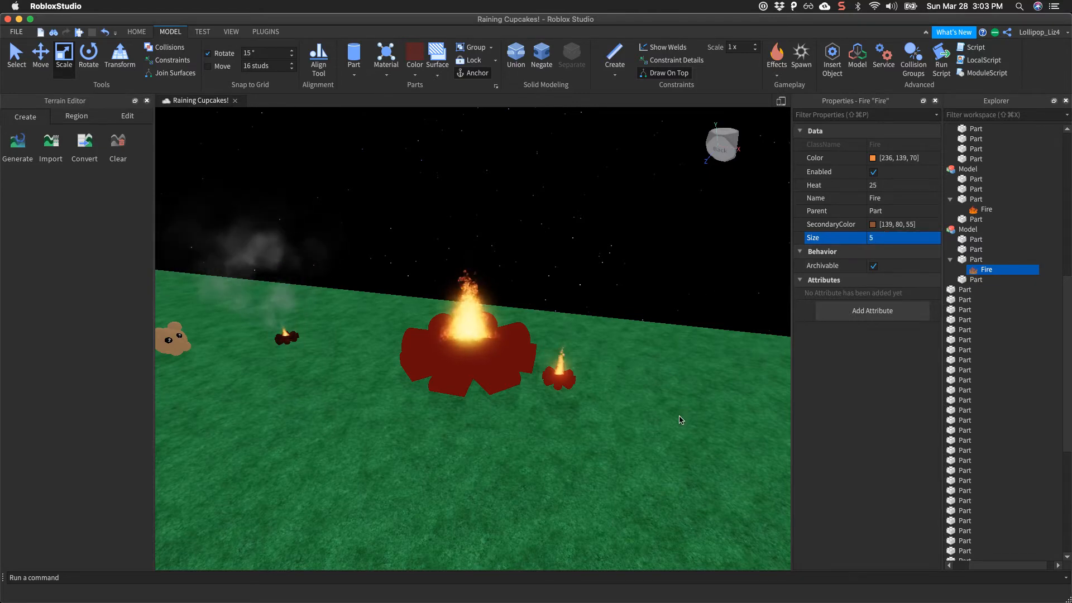
- Playtest the place and walk the character across the grass to examine the campfires up close
scroll(679, 420, up, 10)
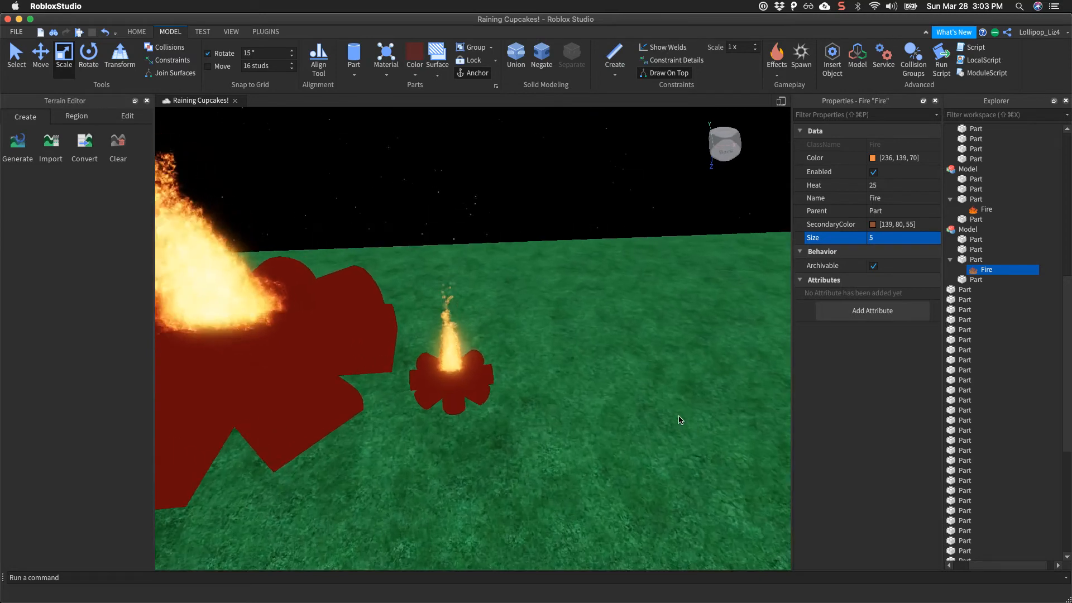
key(w)
right_drag(680, 420, 676, 385)
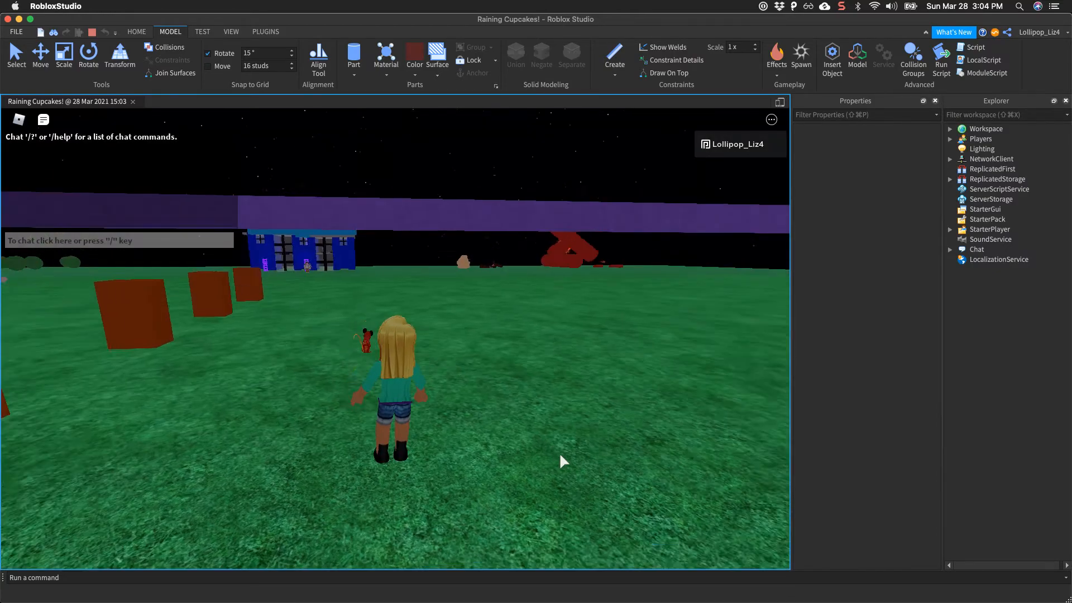
right_drag(560, 456, 622, 451)
key(w)
key(w)
key(w)
key(w)
key(Up)
key(Left)
scroll(414, 327, down, 5)
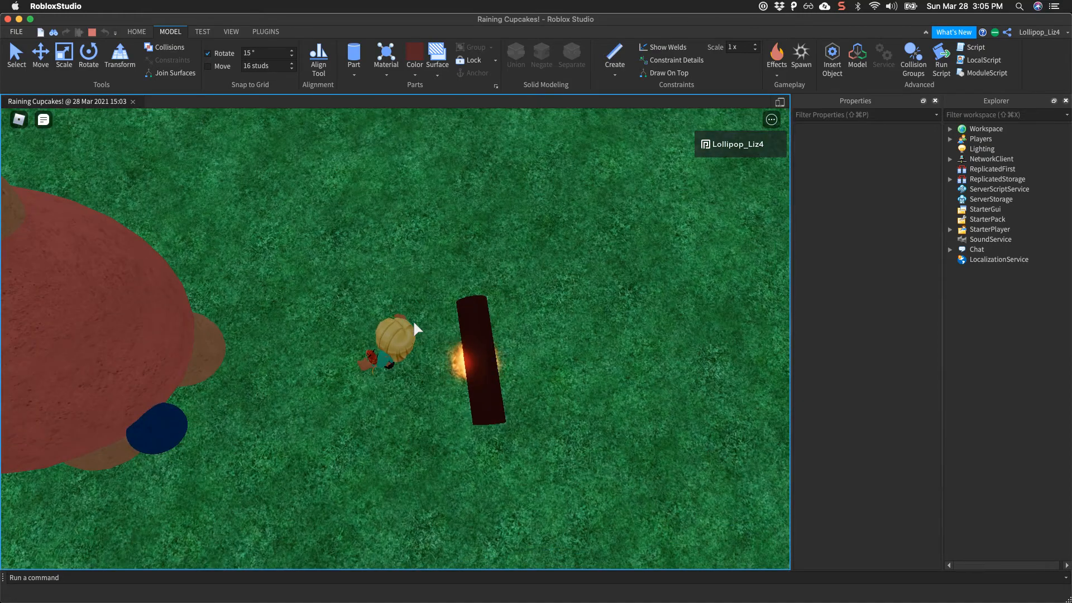
right_drag(414, 320, 414, 320)
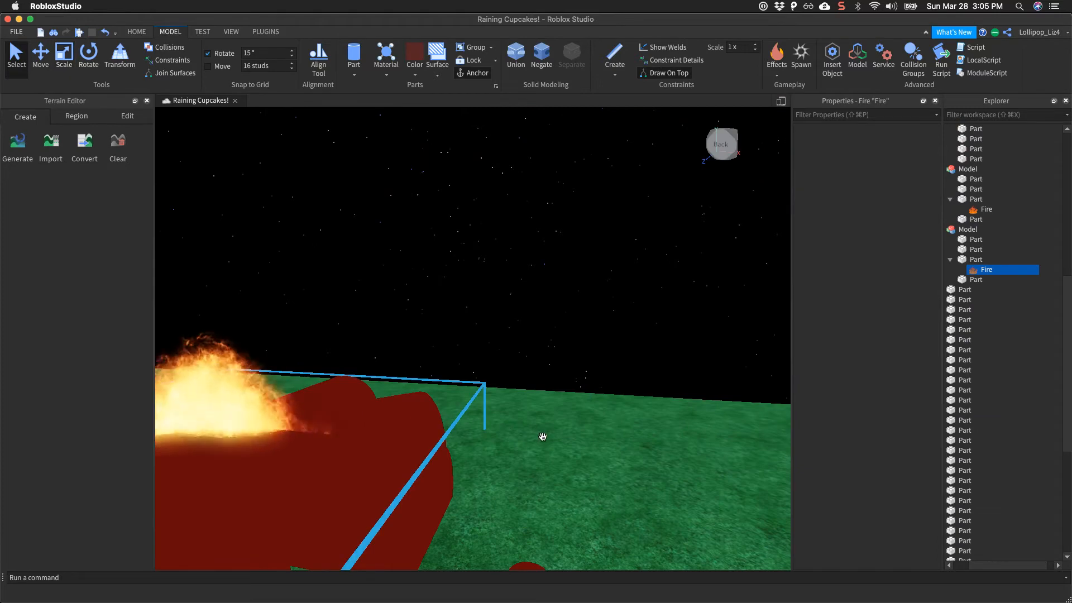
- Scale the small campfire model down a little further so its logs sit closer around the flame
mouse_move(625, 469)
right_down()
mouse_move(627, 539)
mouse_move(624, 530)
right_up()
key(super+3)
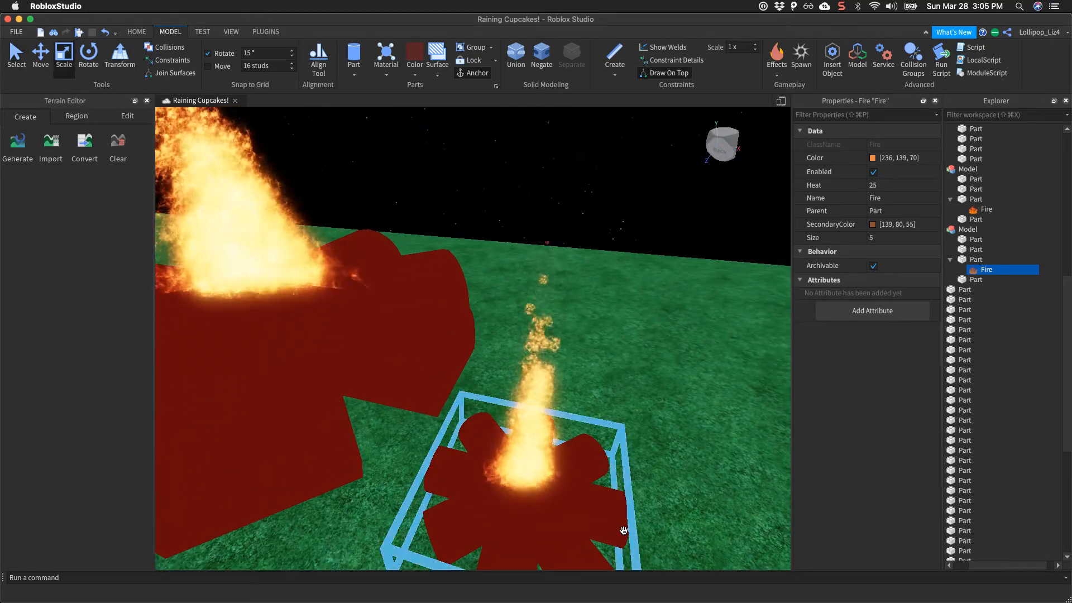
key(super+1)
click(453, 490)
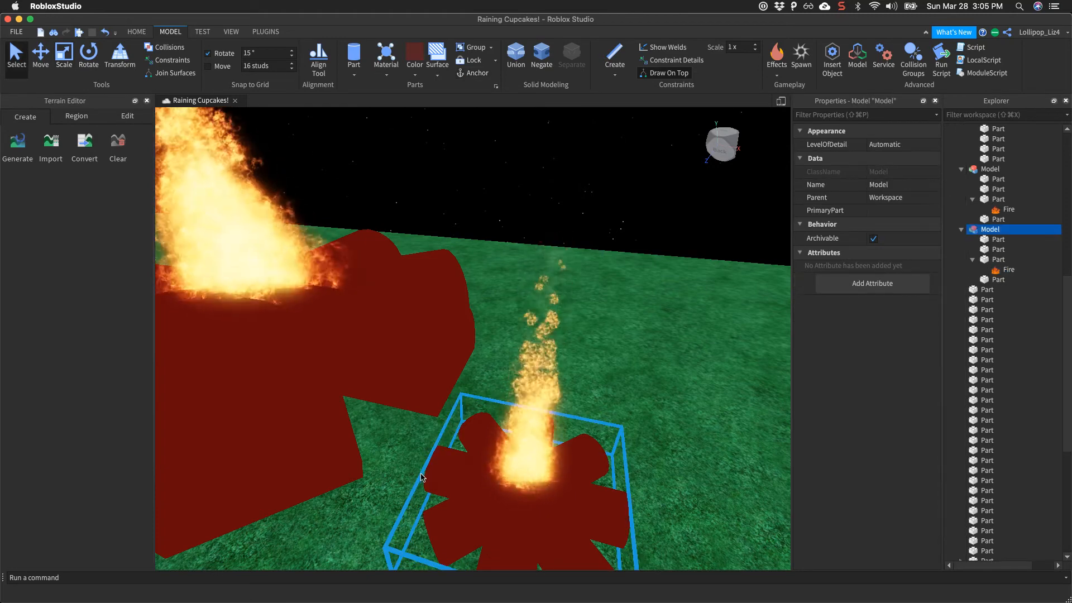
key(super+3)
drag(413, 461, 490, 440)
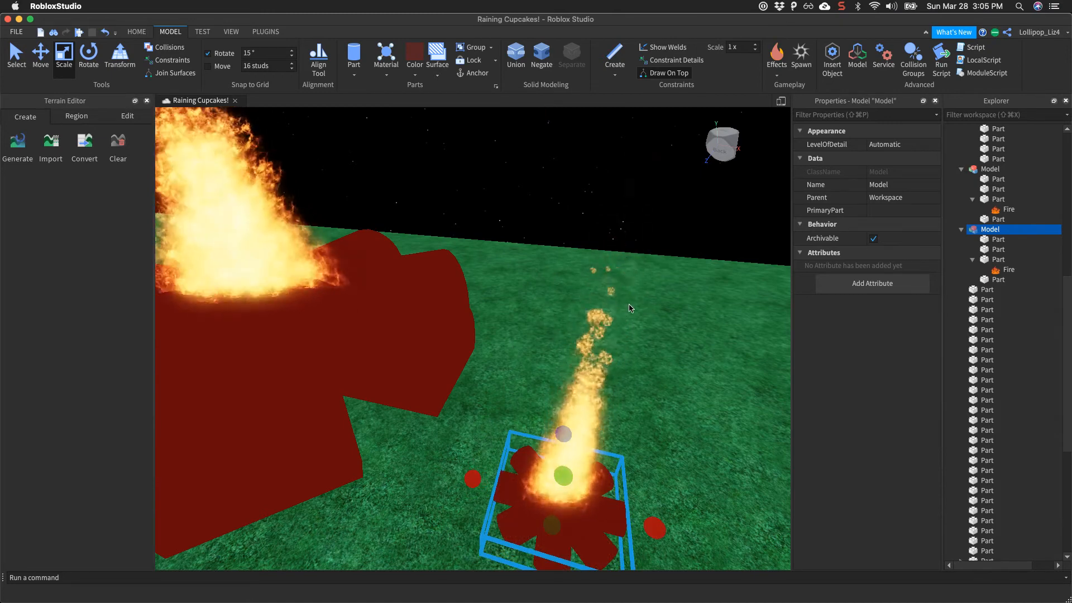
click(983, 271)
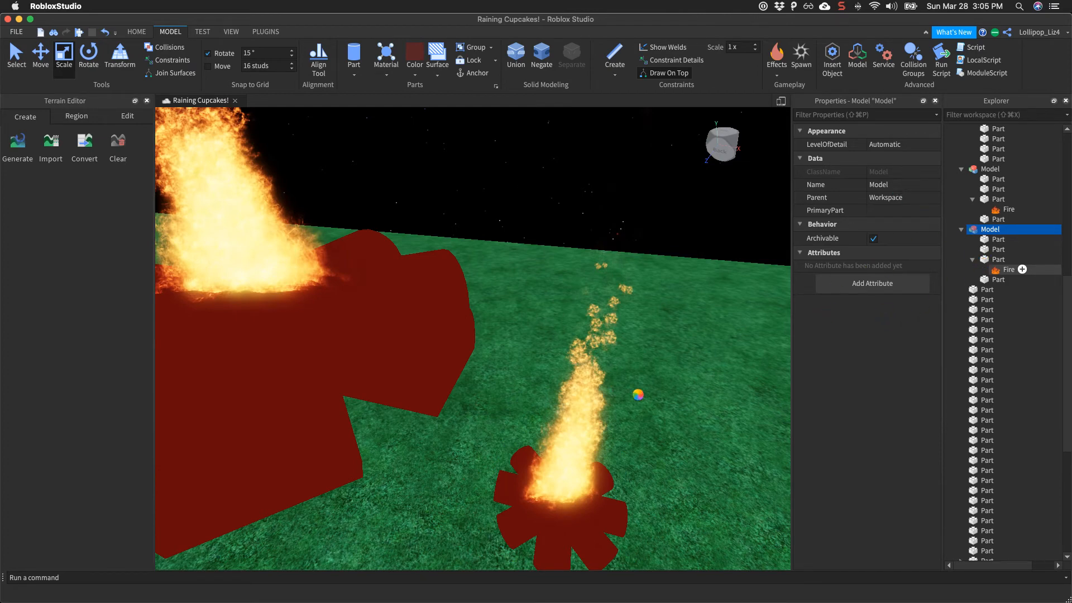
- Lower the small campfire's flame by setting its Fire Heat to 5 and finally to 7
click(1009, 270)
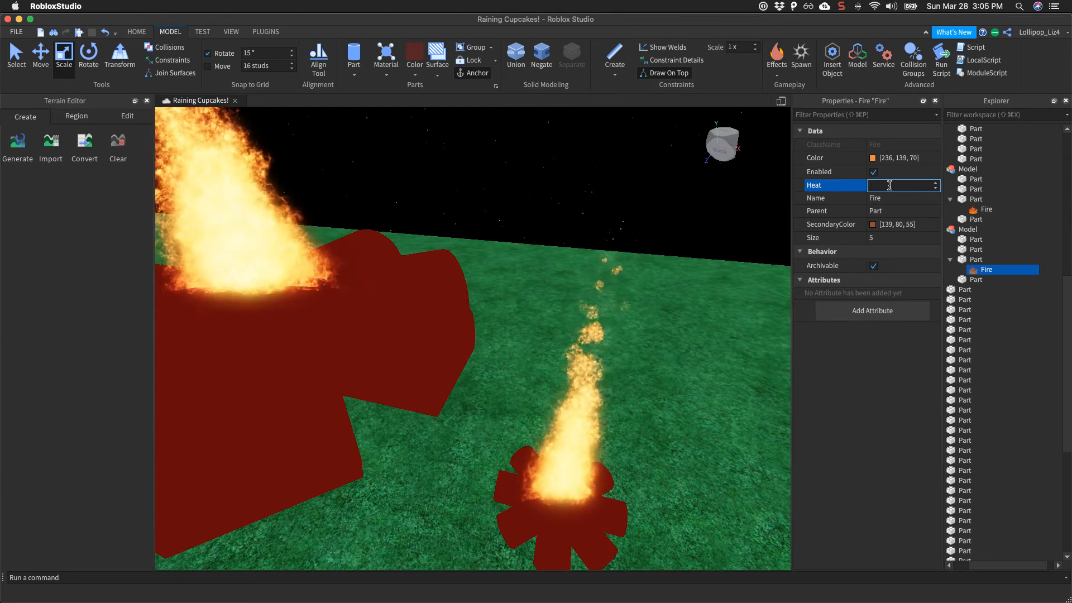
key(Return)
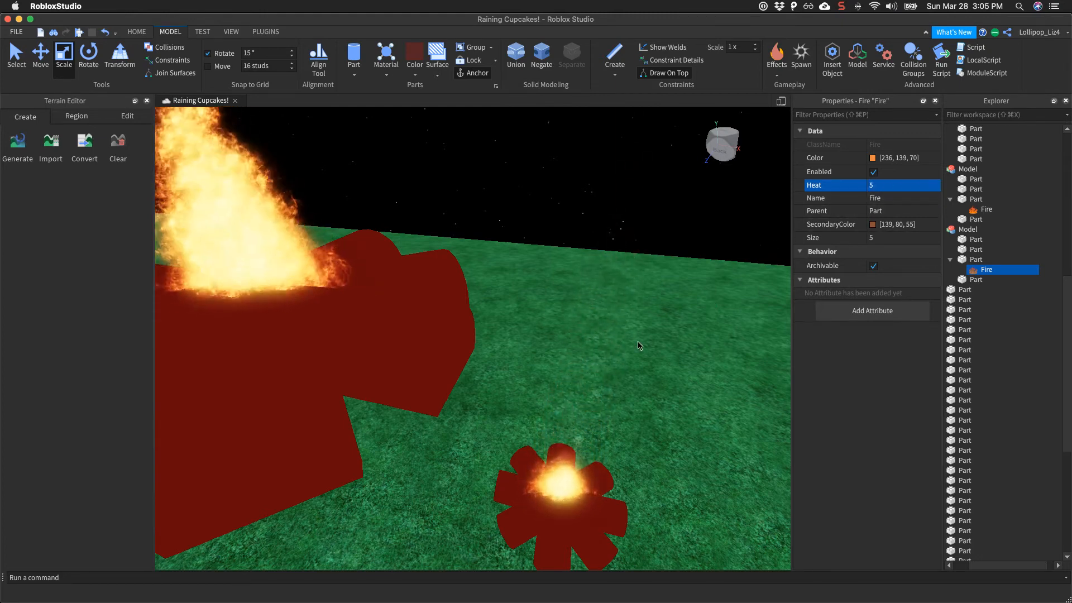
right_drag(639, 347, 638, 342)
click(870, 185)
click(878, 186)
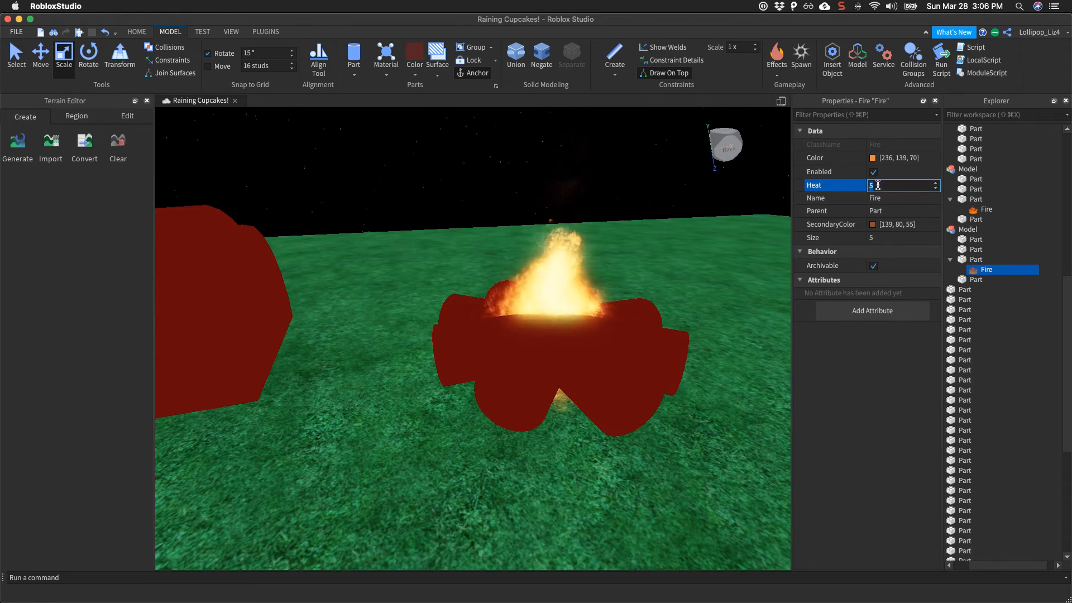
text(7)
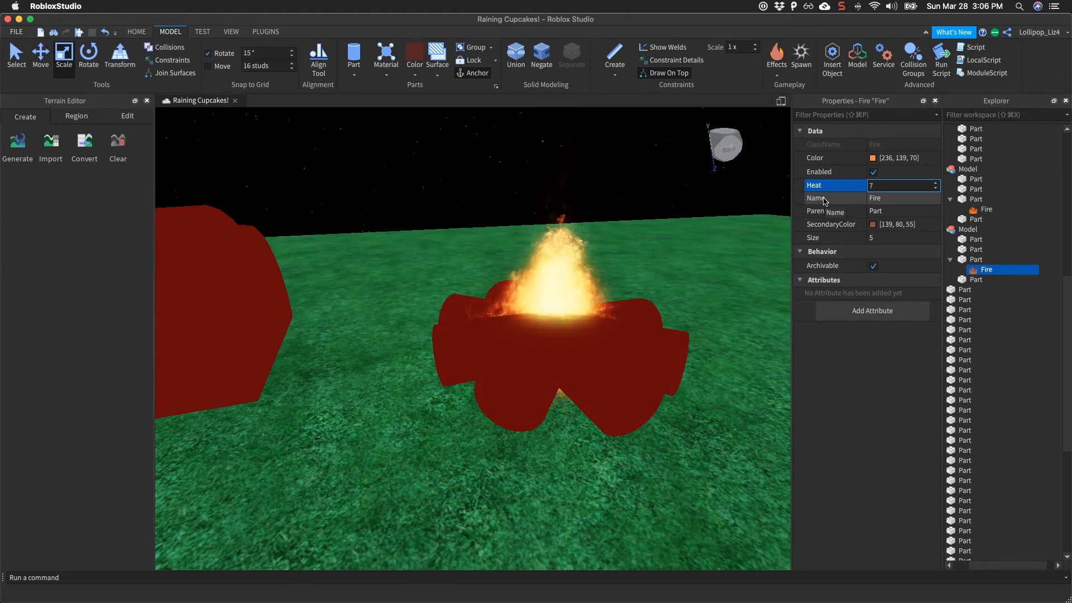
key(Return)
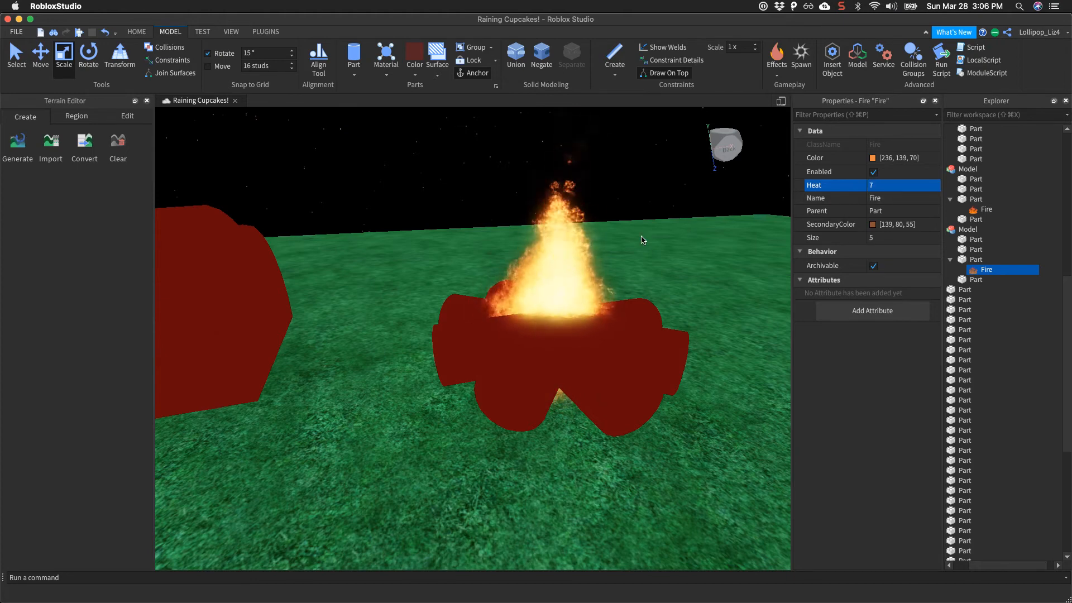
- Reposition the small campfire model so its logs sit on the grass
right_drag(642, 240, 644, 238)
scroll(642, 241, down, 5)
scroll(644, 238, up, 5)
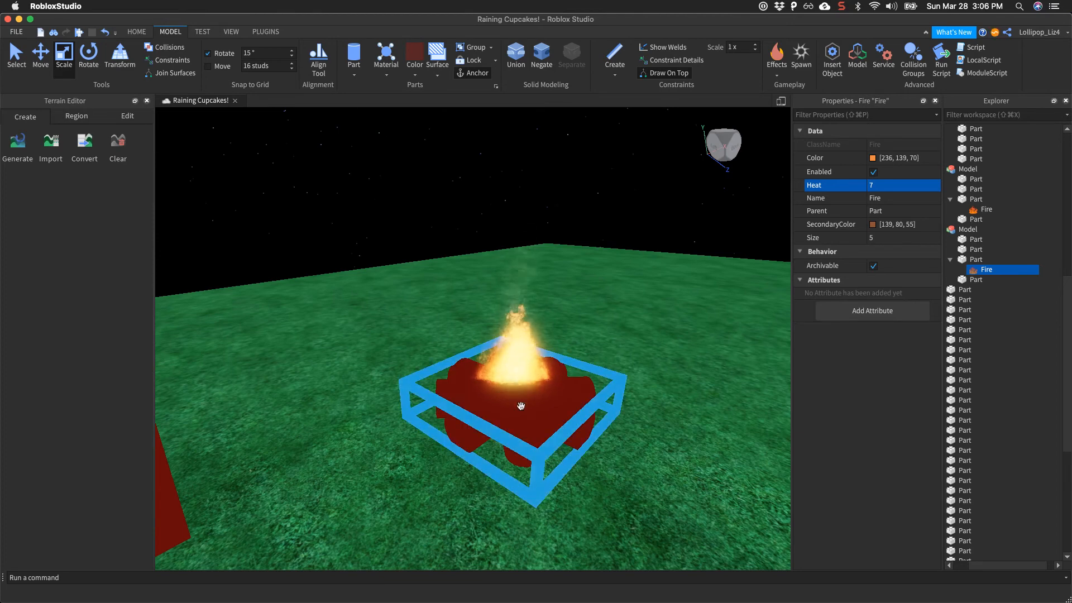
drag(575, 441, 520, 456)
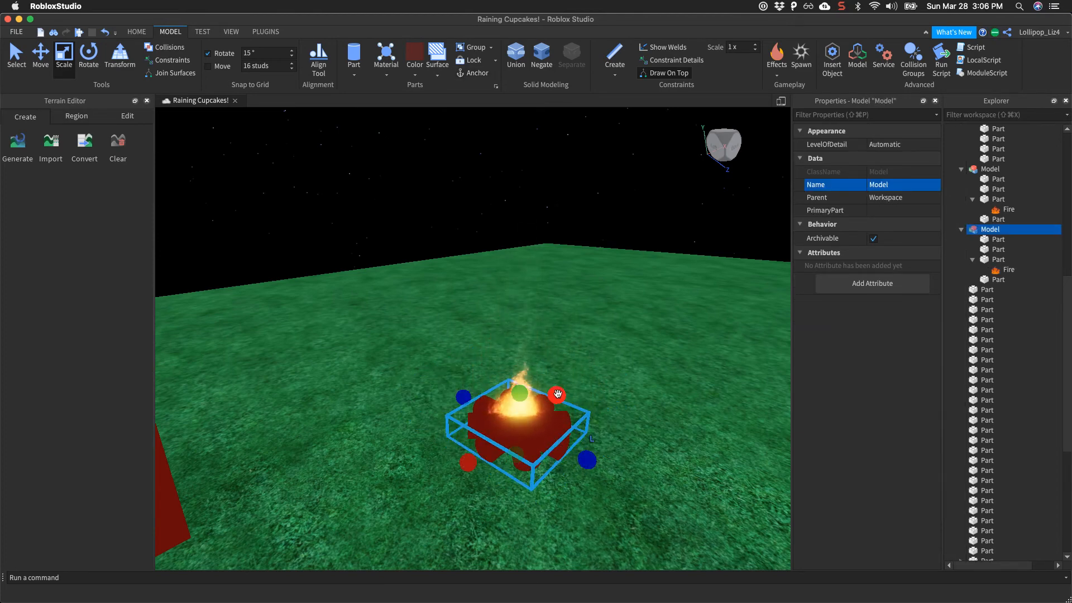
- Duplicate the small campfire and move the copy straight back across the grass, away from the original
right_drag(581, 389, 581, 385)
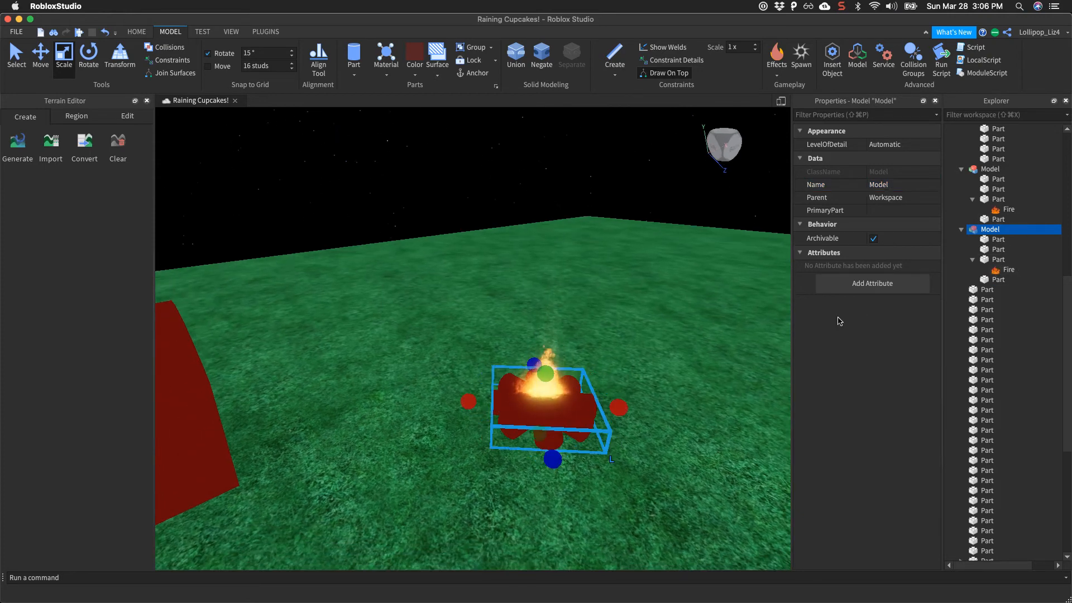
key(super+d)
key(super+2)
drag(558, 476, 557, 357)
key(f)
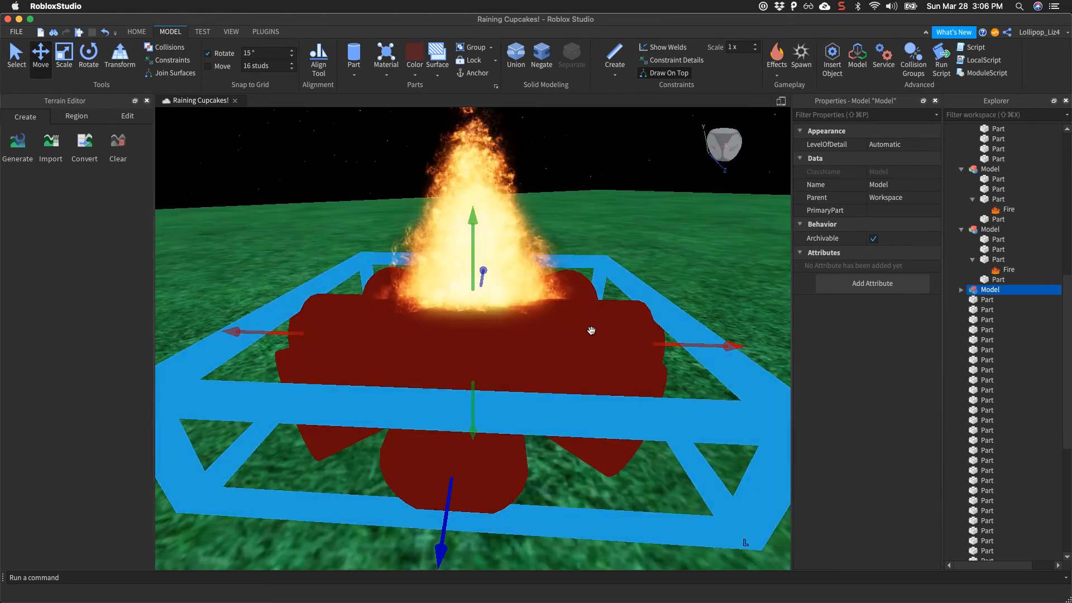
- Recolour the copied campfire's Fire, trying pink and settling on a deeper orange, Color [236, 122, 25]
click(962, 291)
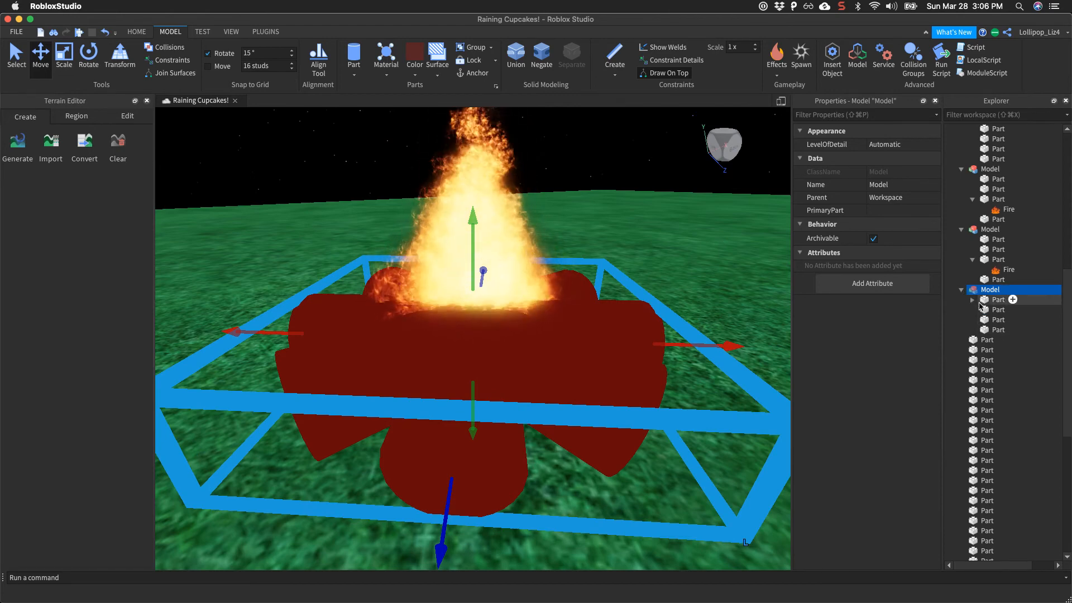
click(973, 300)
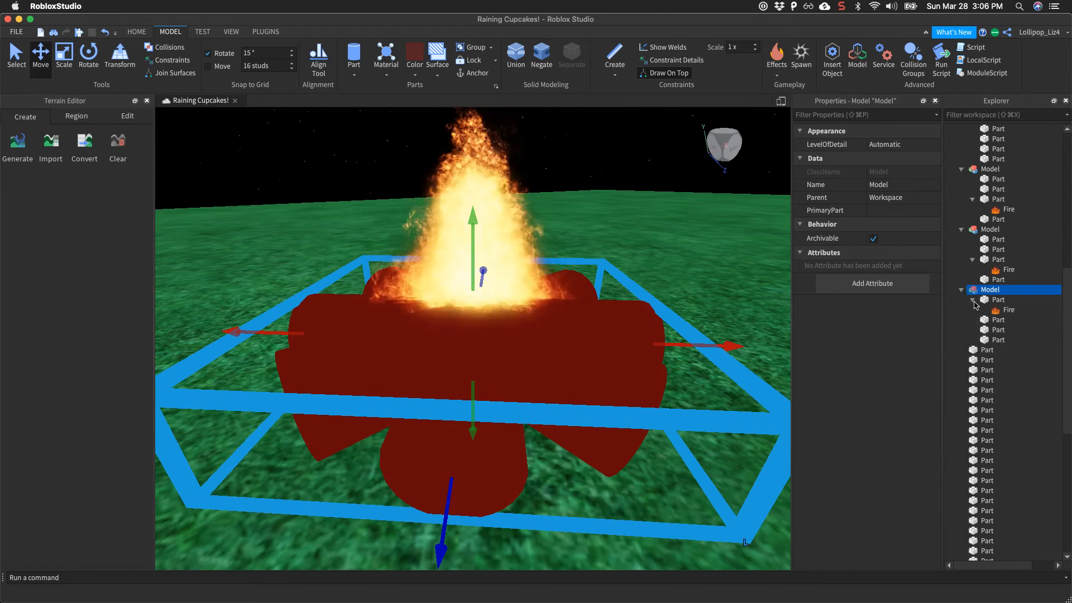
click(1009, 310)
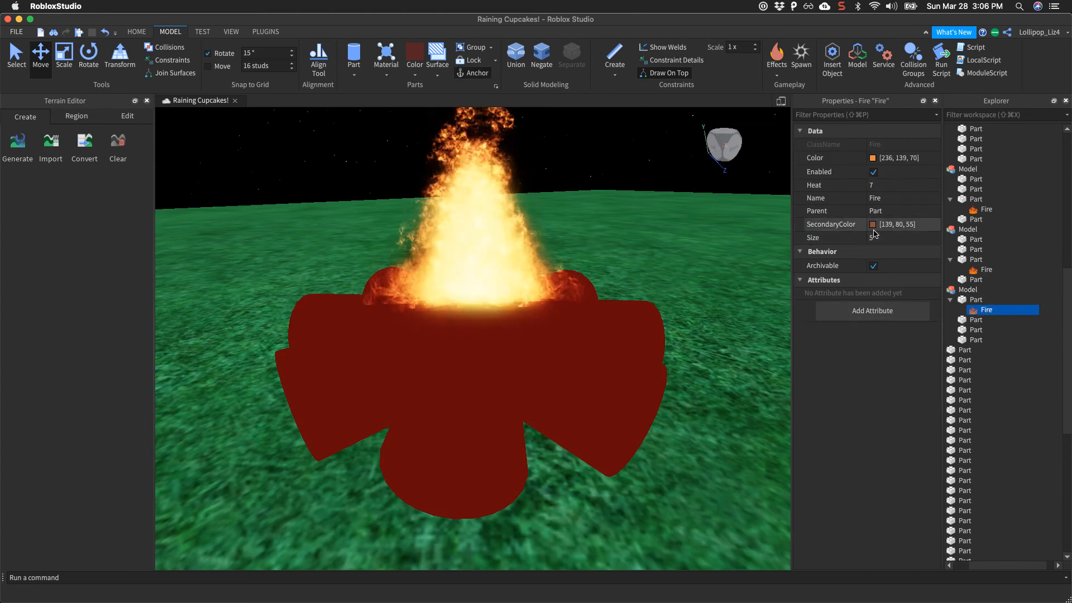
click(873, 159)
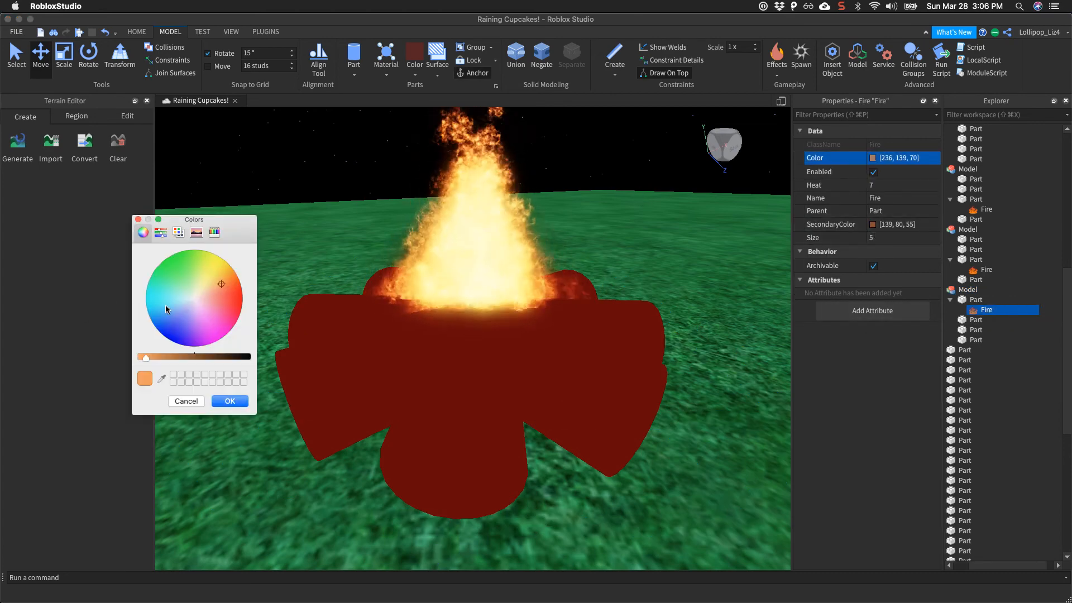
click(219, 320)
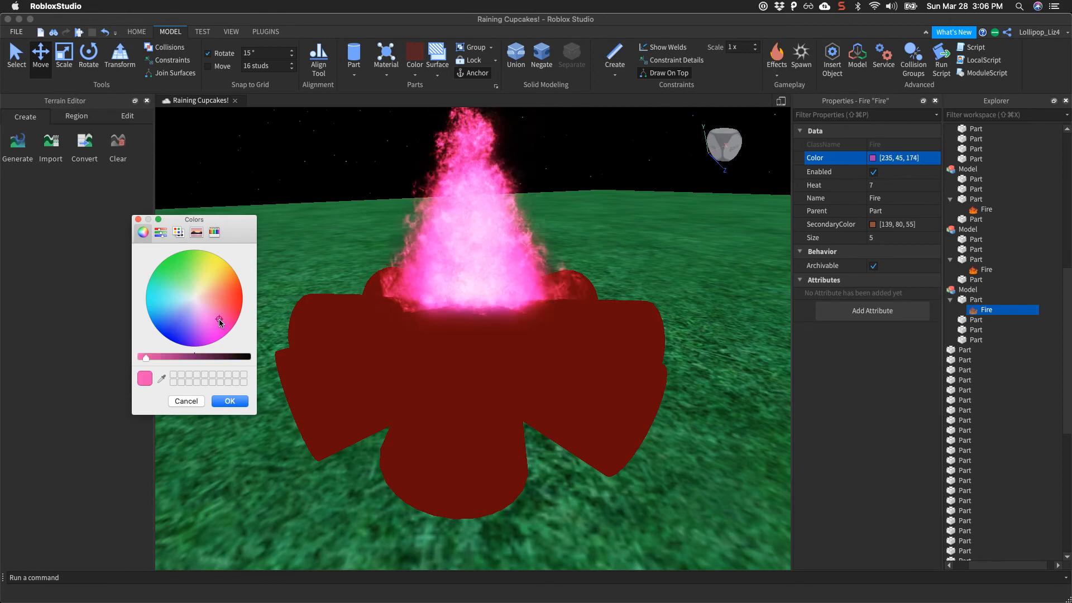
drag(220, 322, 230, 276)
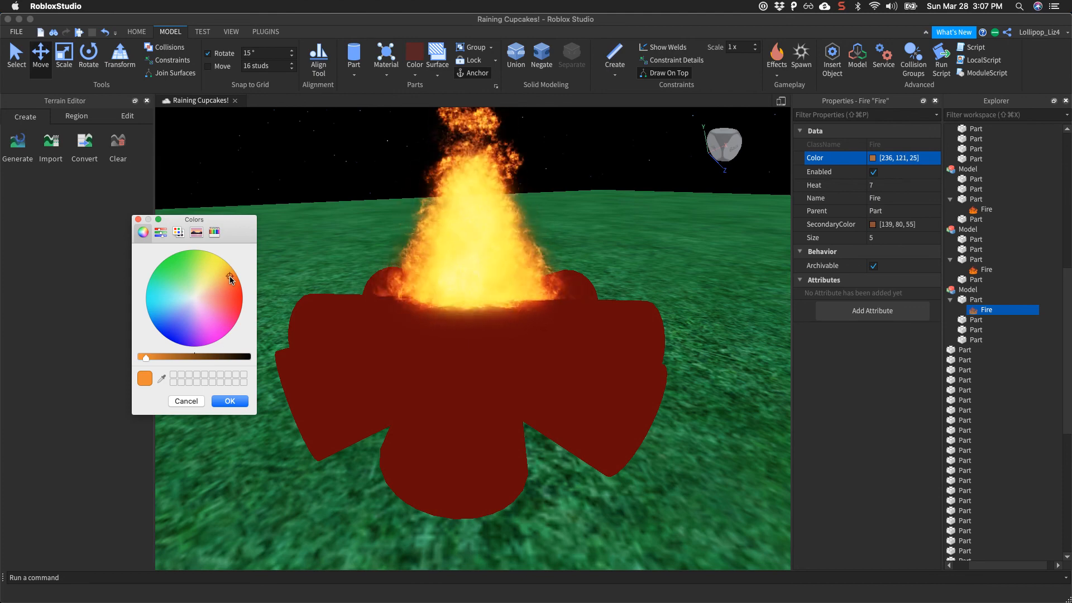
click(230, 276)
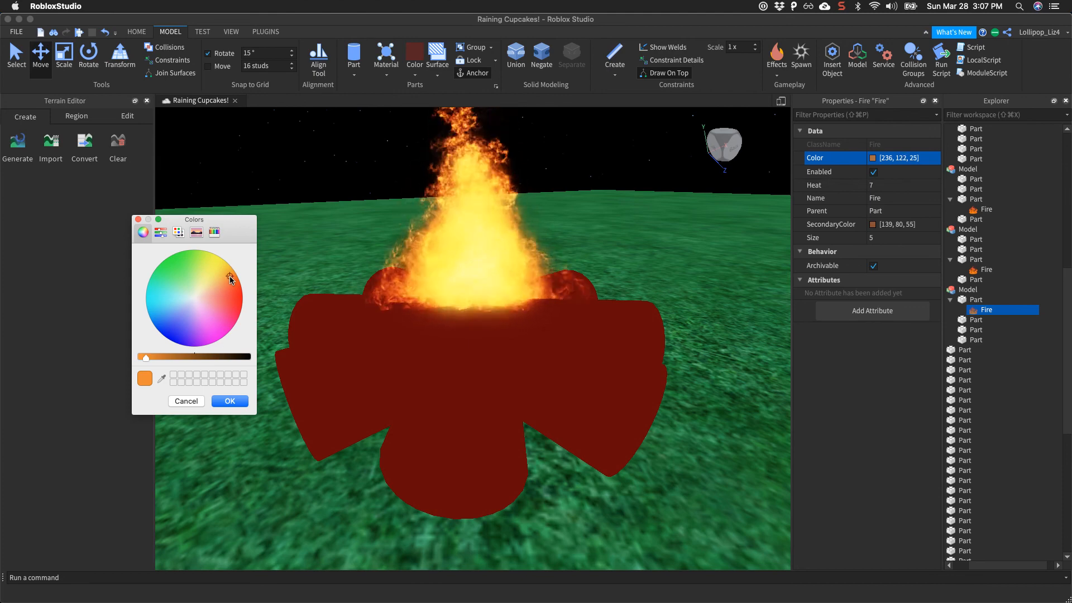
click(241, 404)
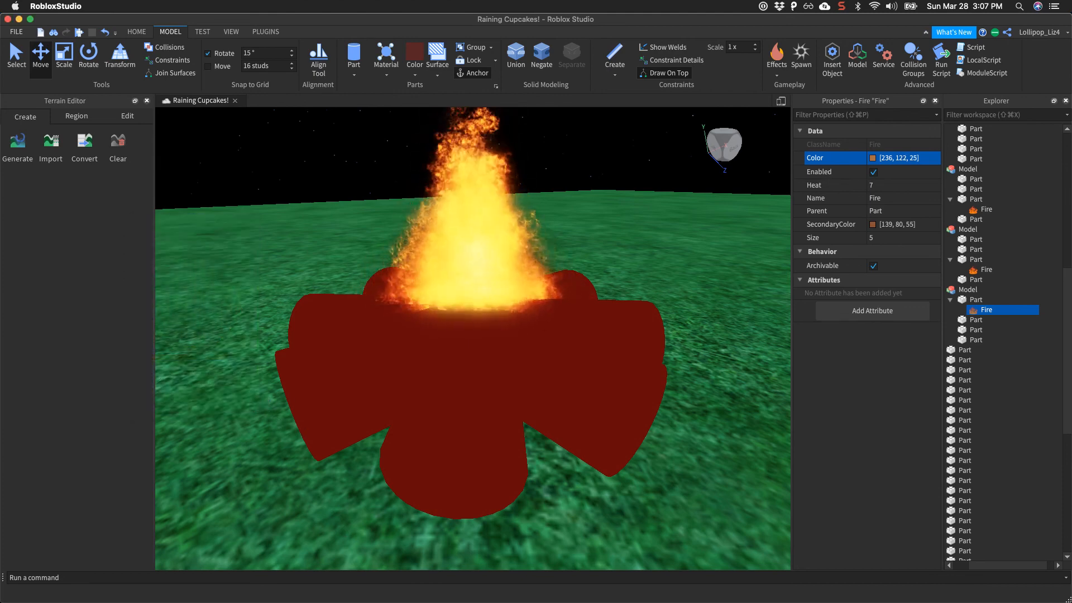